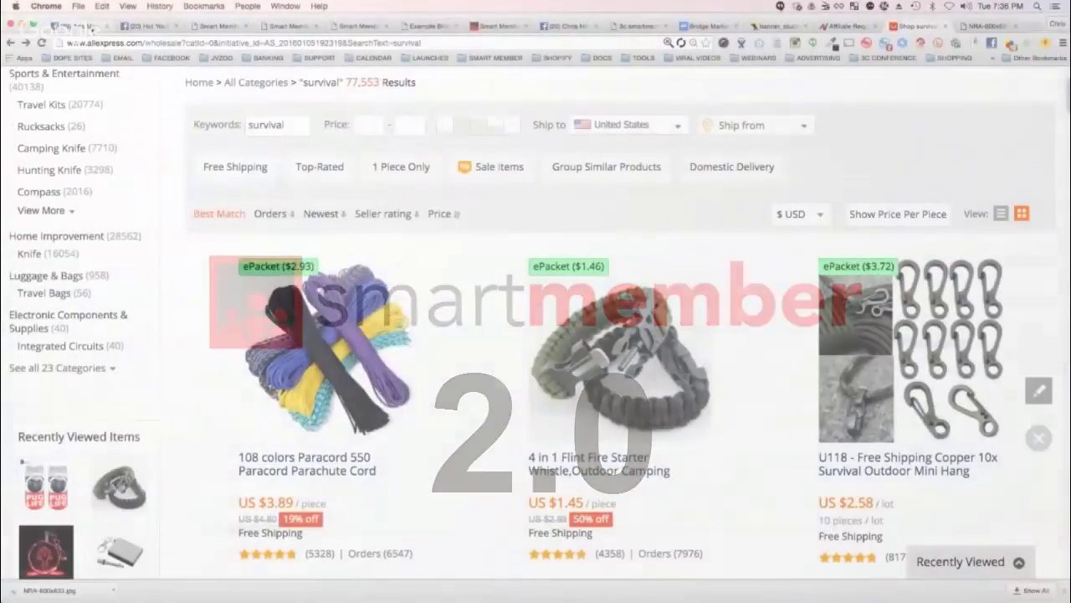
Search Google for 'walking dead fan art' from the amendment-logo tab
{"action": "left_click", "coordinate": [987, 26]}
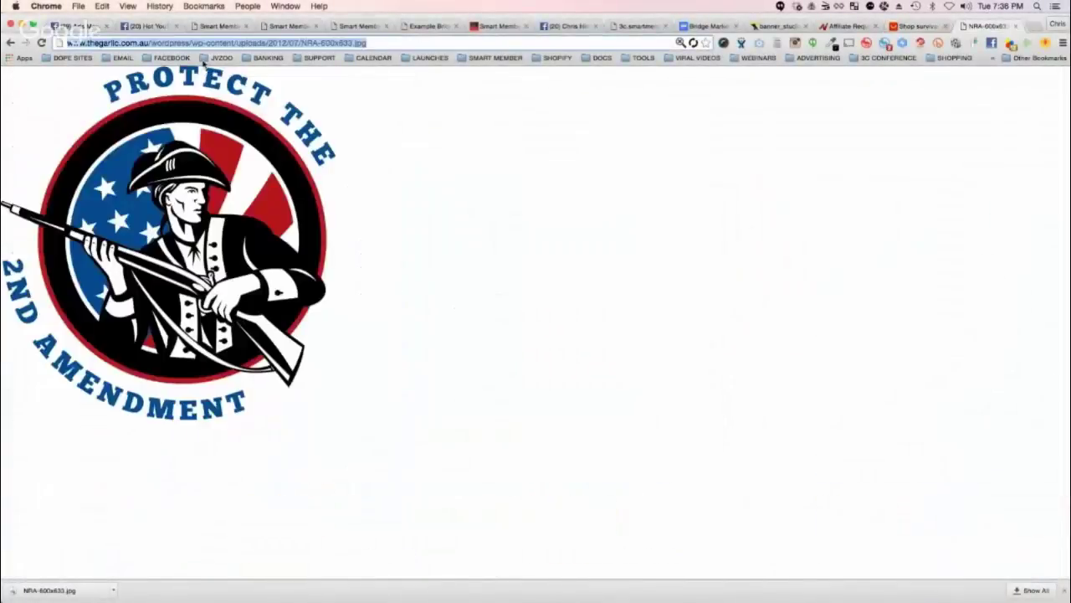
{"action": "type", "text": "walking dead"}
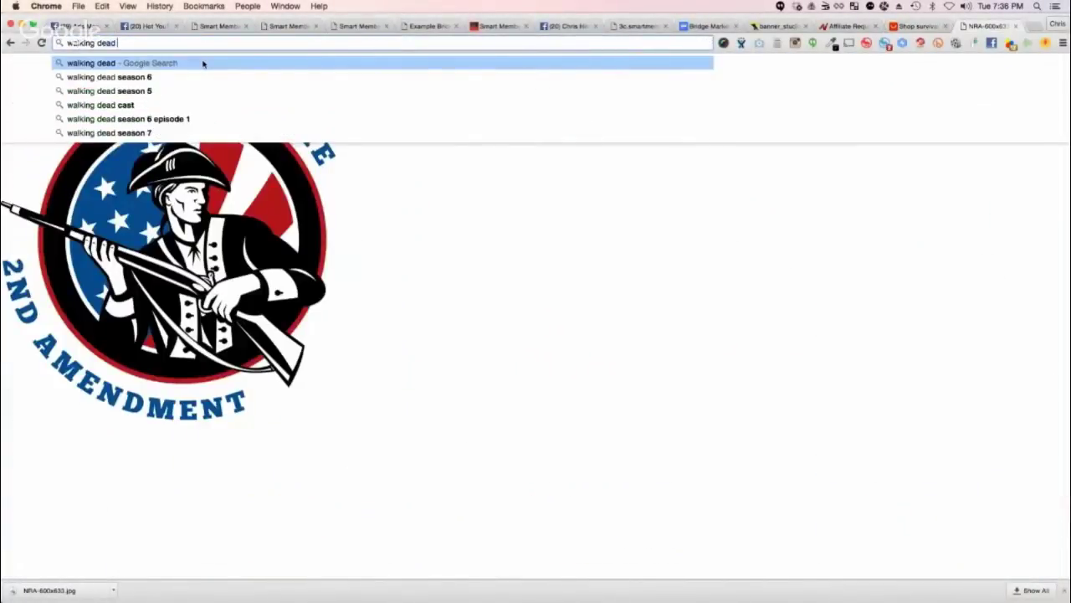
{"action": "type", "text": " fan art"}
{"action": "key", "text": "Return"}
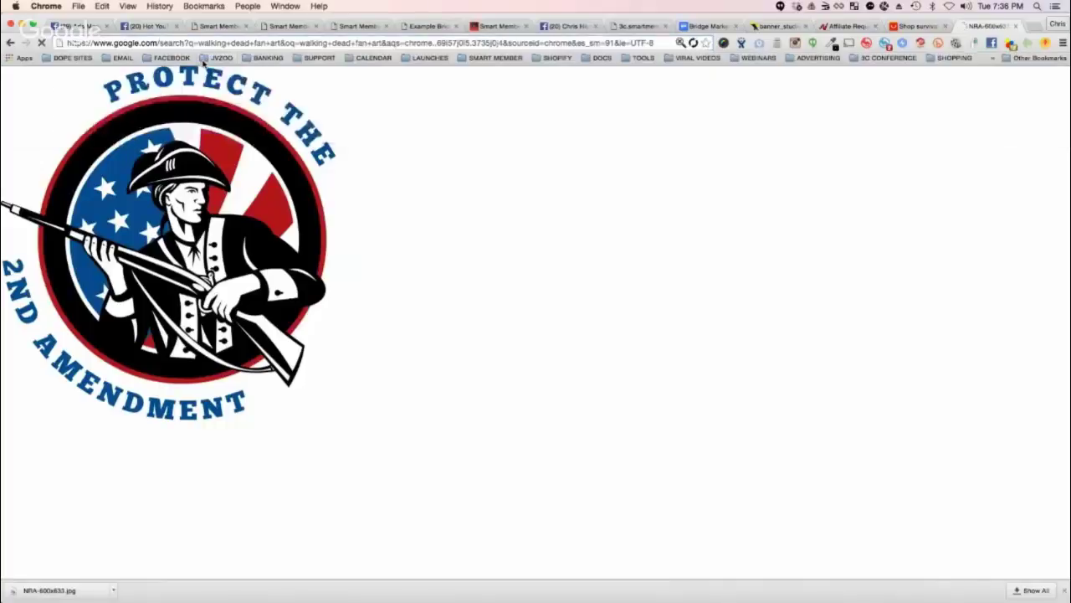
Show image results and refine the query from 'zombie fan art' to 'zombies'
{"action": "left_click", "coordinate": [230, 167]}
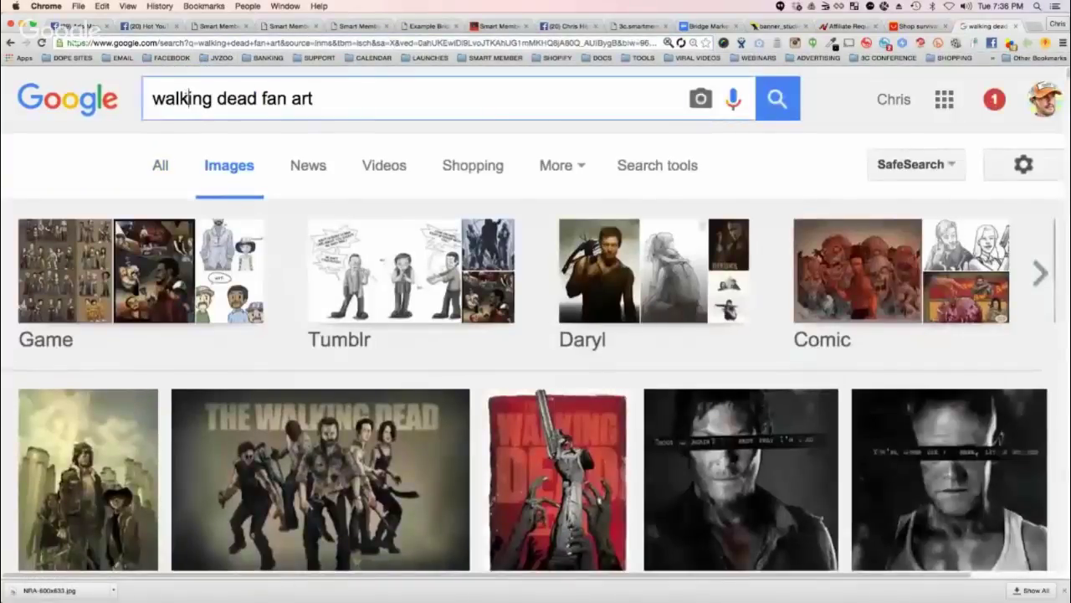
{"action": "triple_click", "coordinate": [187, 93]}
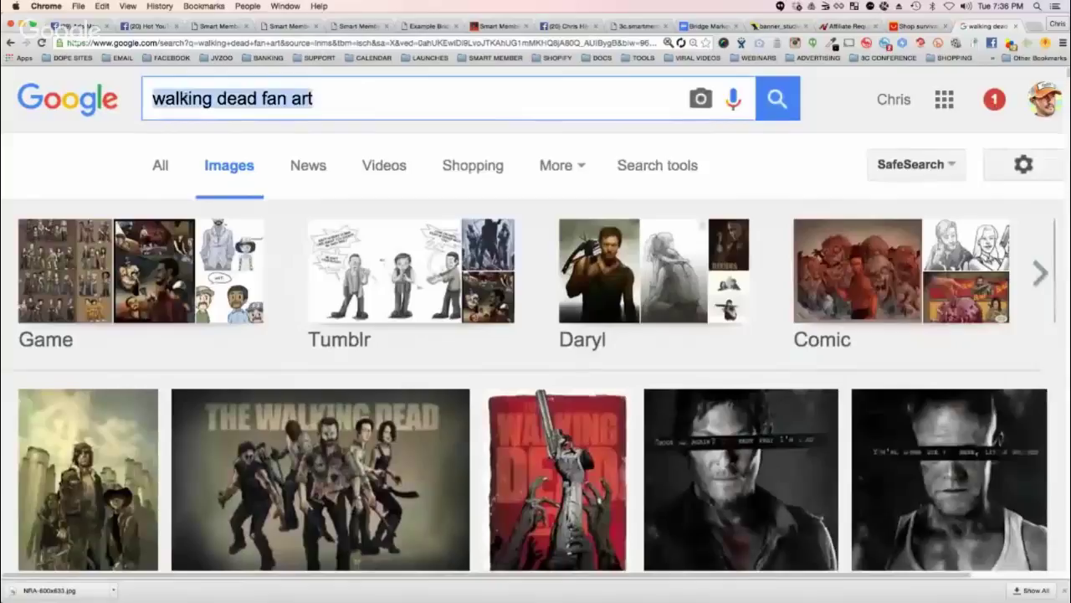
{"action": "type", "text": "zombine"}
{"action": "key", "text": "BackSpace"}
{"action": "key", "text": "BackSpace"}
{"action": "type", "text": "e "}
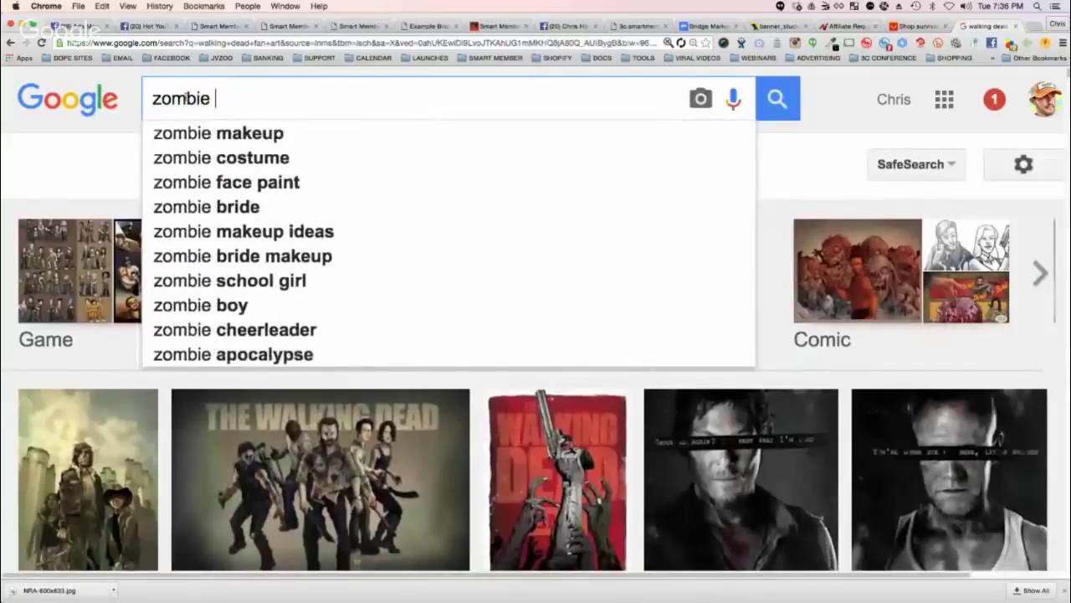
{"action": "type", "text": "fan art"}
{"action": "key", "text": "Return"}
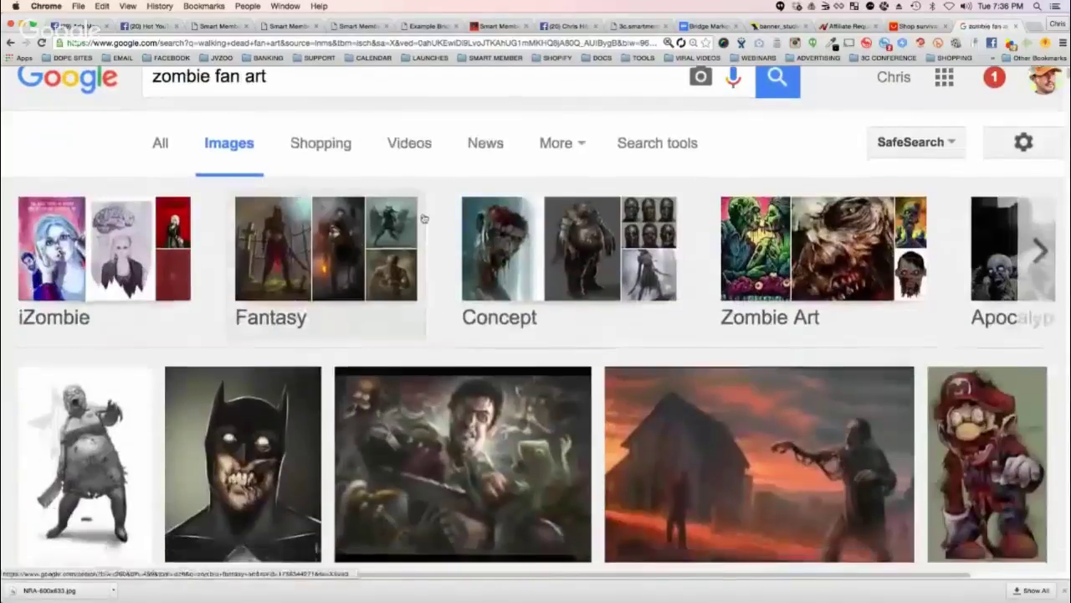
{"action": "scroll", "coordinate": [251, 460], "scroll_direction": "down", "scroll_amount": 3}
{"action": "scroll", "coordinate": [251, 460], "scroll_direction": "up", "scroll_amount": 3}
{"action": "left_click", "coordinate": [209, 98]}
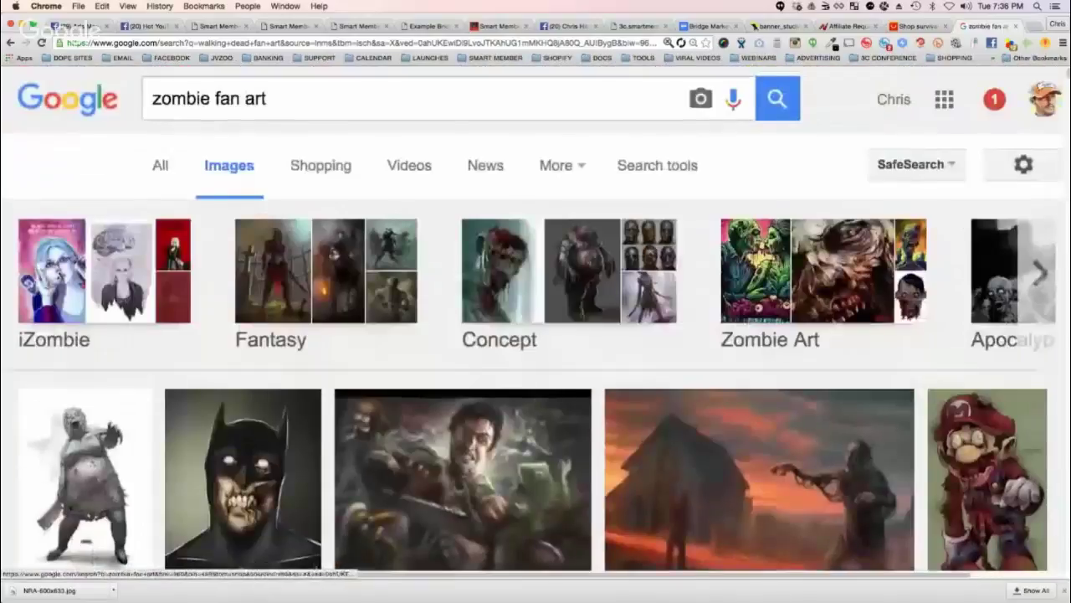
{"action": "key", "text": "super+a"}
{"action": "type", "text": "zombie"}
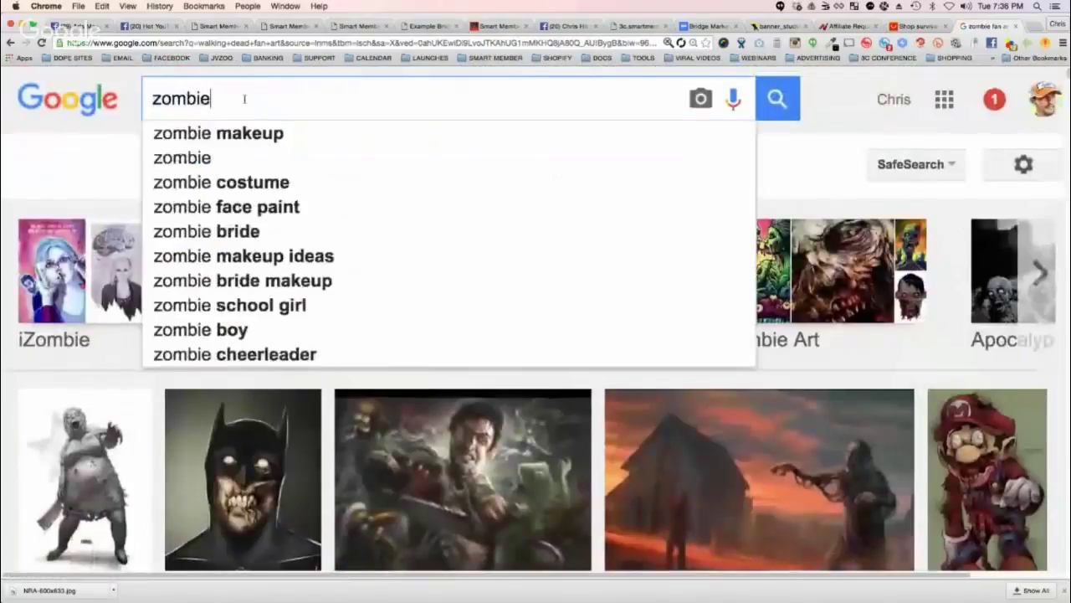
{"action": "type", "text": "s"}
{"action": "key", "text": "Return"}
{"action": "scroll", "coordinate": [502, 251], "scroll_direction": "down", "scroll_amount": 2}
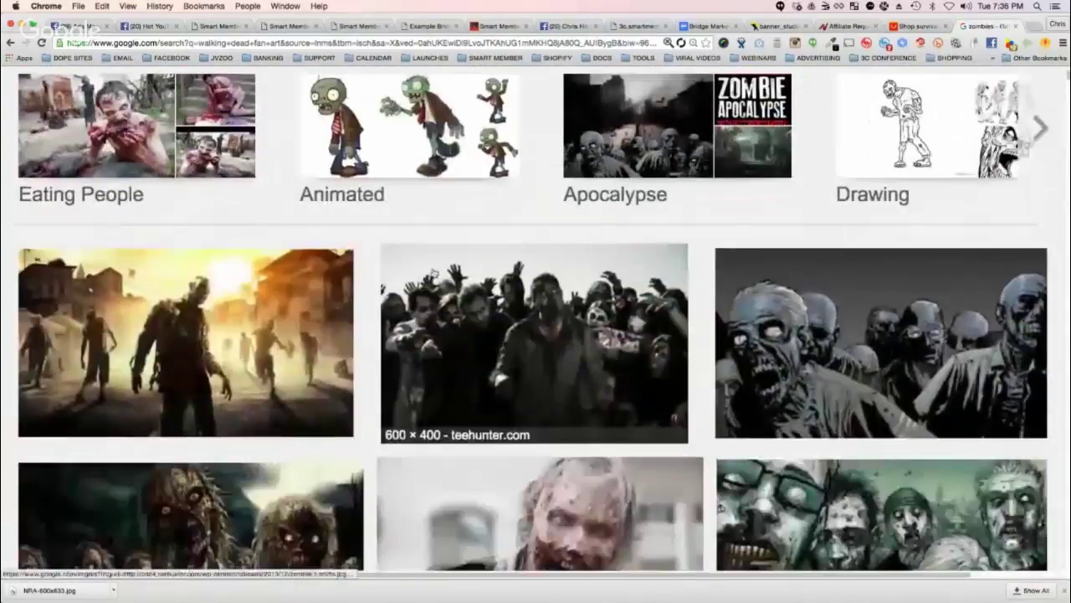
{"action": "scroll", "coordinate": [594, 251], "scroll_direction": "down", "scroll_amount": 1}
{"action": "scroll", "coordinate": [657, 217], "scroll_direction": "down", "scroll_amount": 3}
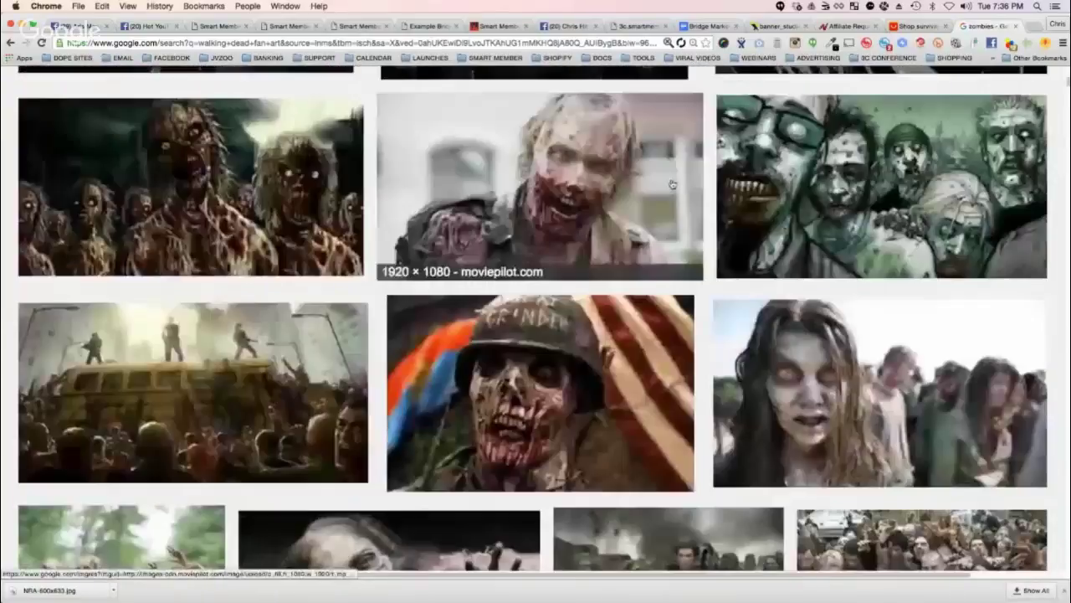
{"action": "scroll", "coordinate": [670, 189], "scroll_direction": "down", "scroll_amount": 2}
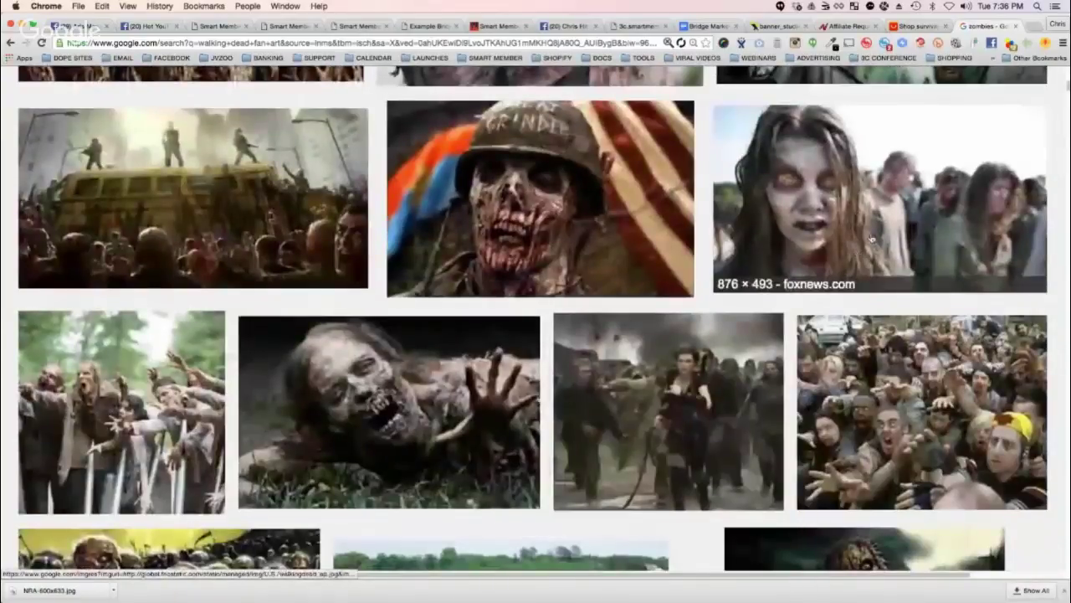
{"action": "scroll", "coordinate": [732, 235], "scroll_direction": "down", "scroll_amount": 2}
{"action": "scroll", "coordinate": [732, 235], "scroll_direction": "down", "scroll_amount": 3}
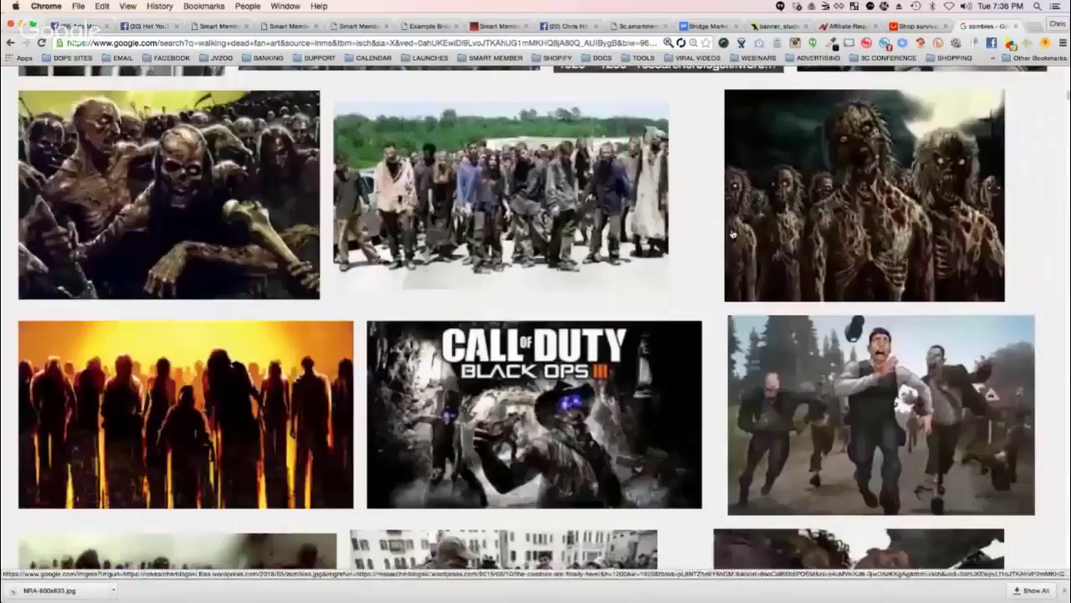
{"action": "scroll", "coordinate": [732, 234], "scroll_direction": "down", "scroll_amount": 5}
{"action": "scroll", "coordinate": [732, 235], "scroll_direction": "down", "scroll_amount": 1}
{"action": "scroll", "coordinate": [733, 235], "scroll_direction": "down", "scroll_amount": 1}
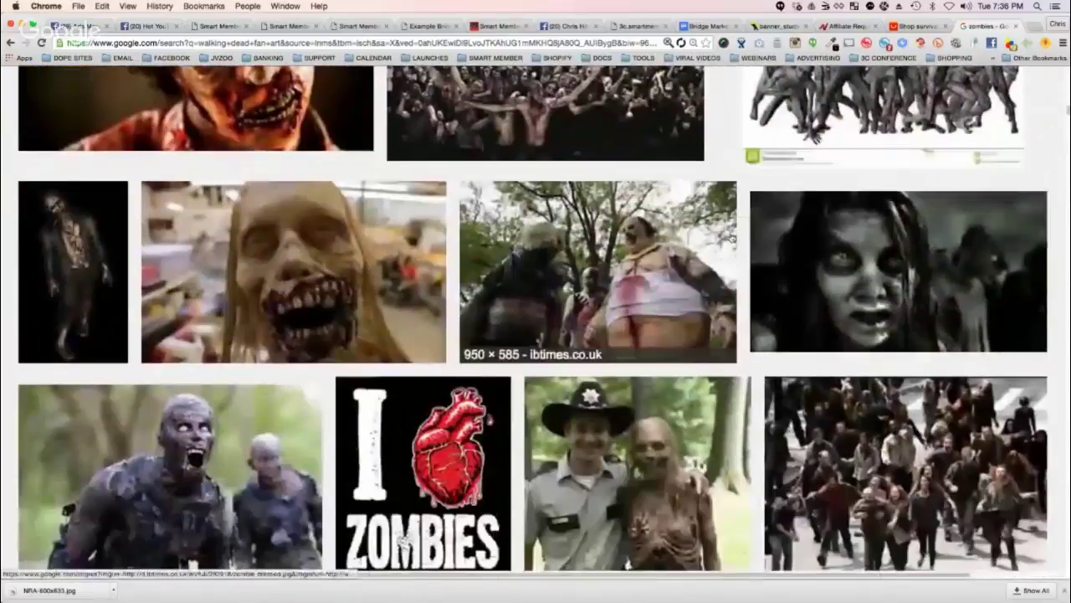
{"action": "scroll", "coordinate": [733, 240], "scroll_direction": "down", "scroll_amount": 1}
{"action": "scroll", "coordinate": [733, 240], "scroll_direction": "down", "scroll_amount": 1}
{"action": "scroll", "coordinate": [733, 240], "scroll_direction": "down", "scroll_amount": 3}
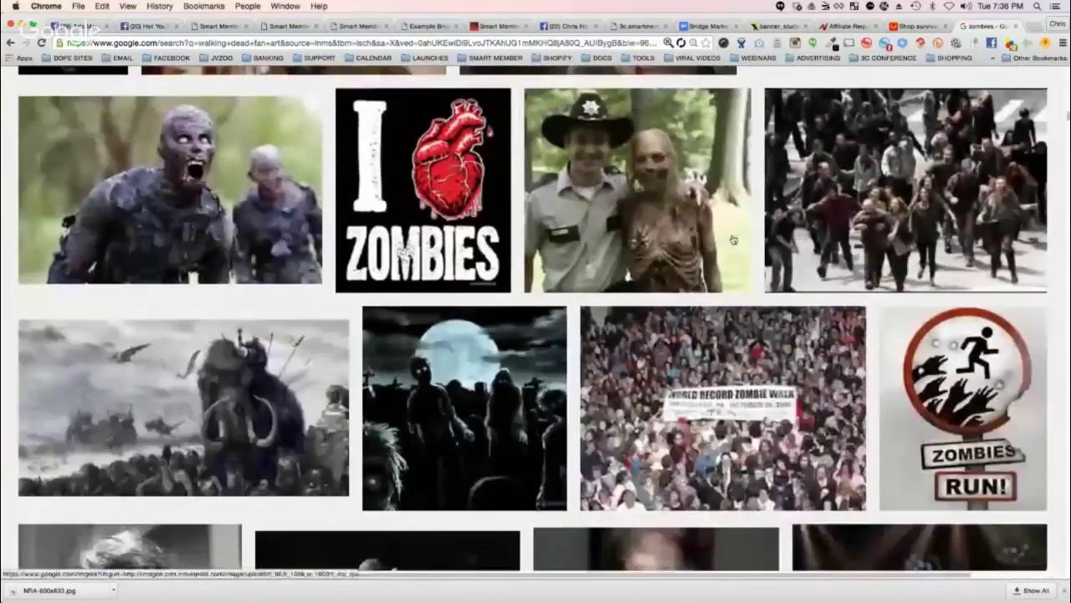
{"action": "scroll", "coordinate": [320, 160], "scroll_direction": "up", "scroll_amount": 3}
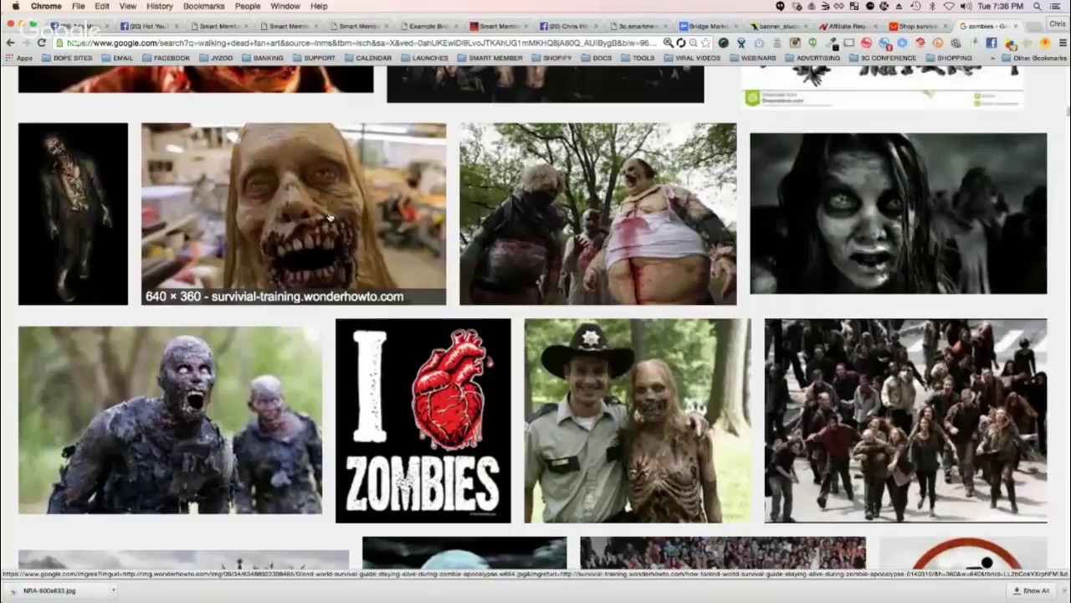
Save the full-size open-mouthed zombie face photo as a jpg, then load Canva
{"action": "left_click", "coordinate": [327, 217]}
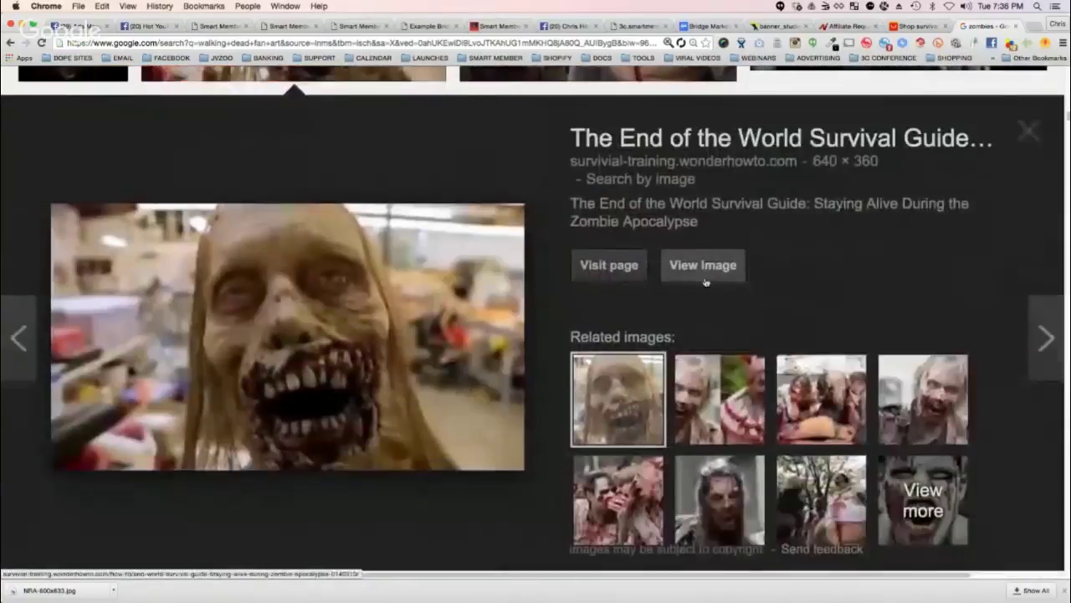
{"action": "left_click", "coordinate": [708, 269]}
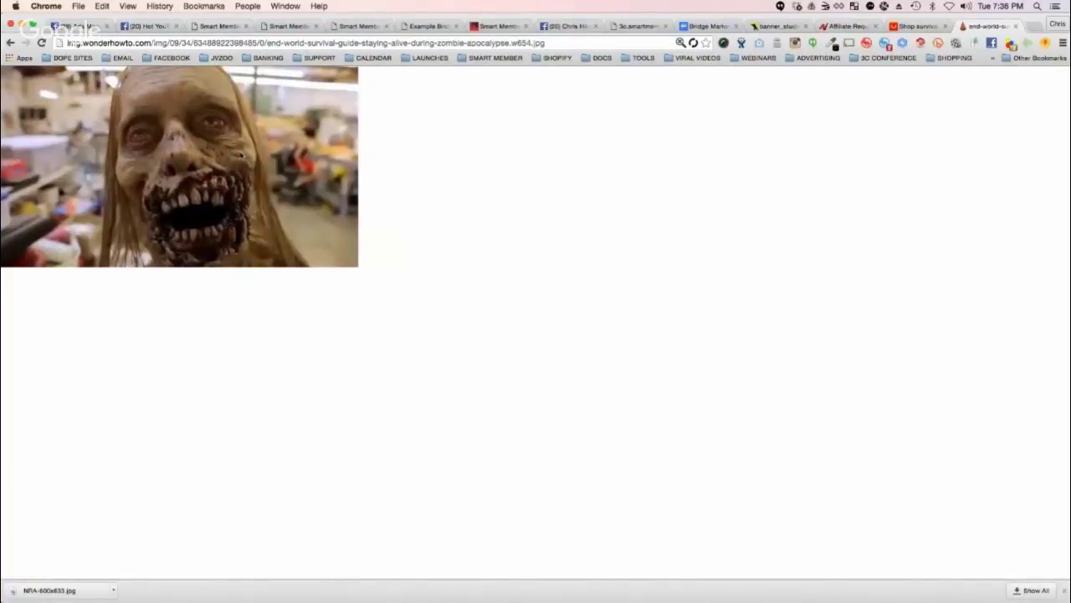
{"action": "right_click", "coordinate": [240, 153]}
{"action": "left_click", "coordinate": [265, 170]}
{"action": "left_click", "coordinate": [156, 43]}
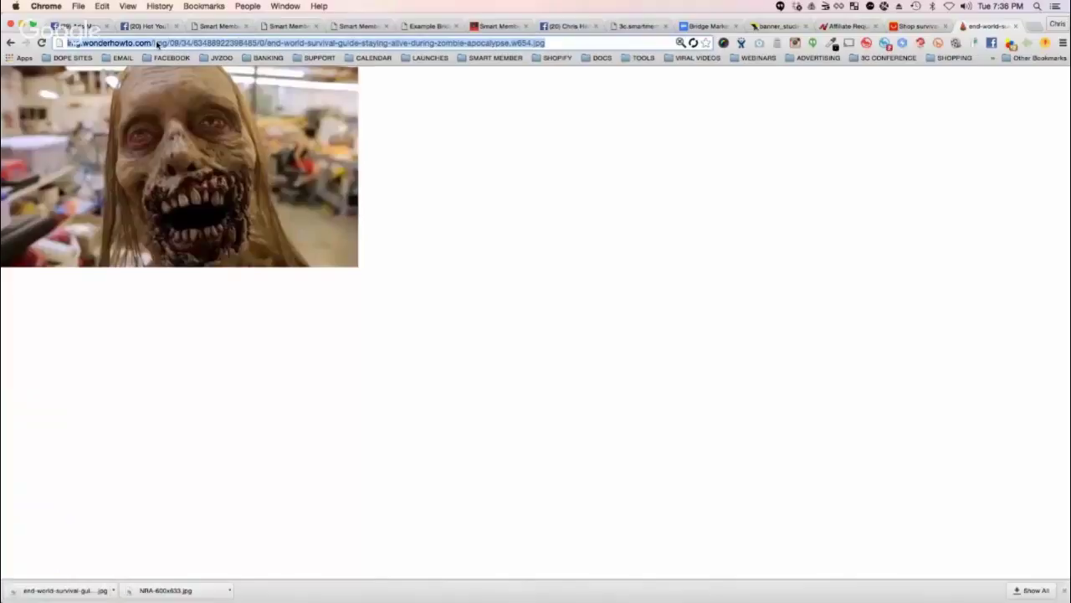
{"action": "type", "text": "canva.com"}
{"action": "key", "text": "Return"}
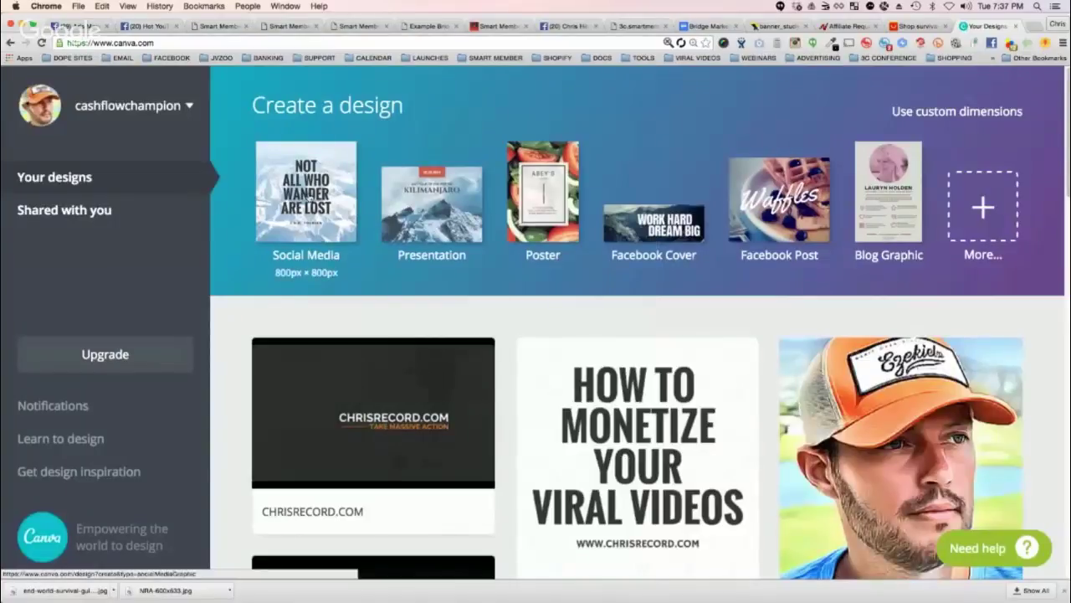
Start a square Social Media design using The Craft Workshop layout
{"action": "left_click", "coordinate": [309, 196]}
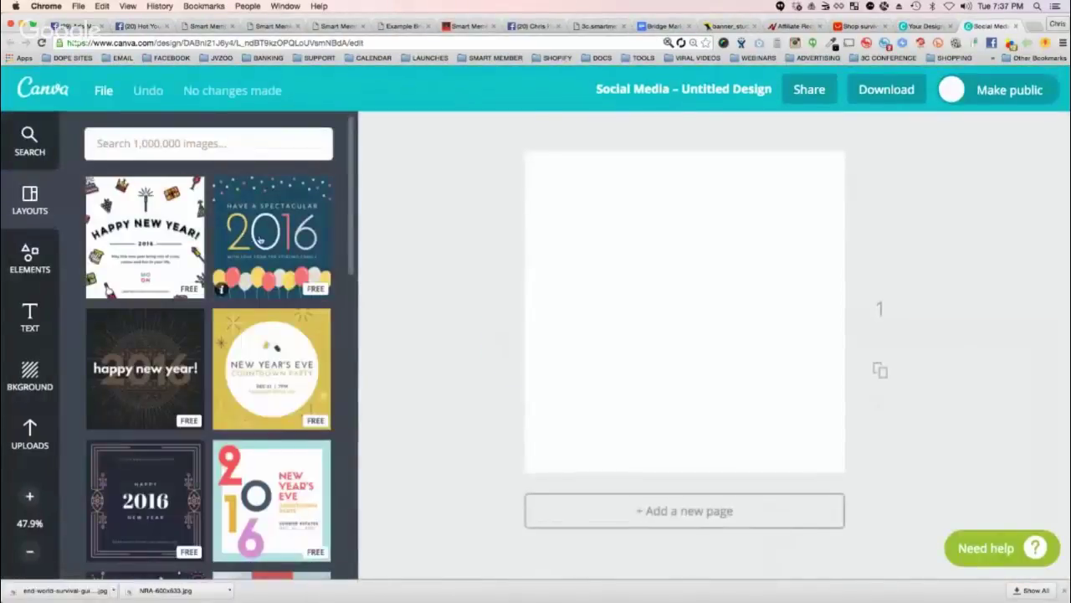
{"action": "scroll", "coordinate": [206, 337], "scroll_direction": "down", "scroll_amount": 5}
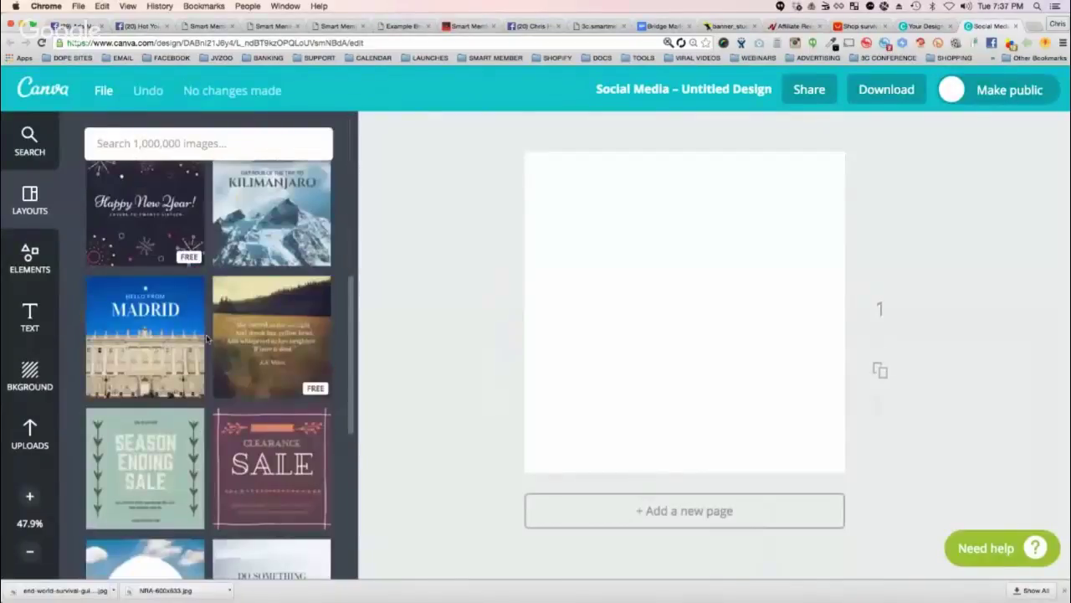
{"action": "scroll", "coordinate": [206, 334], "scroll_direction": "down", "scroll_amount": 3}
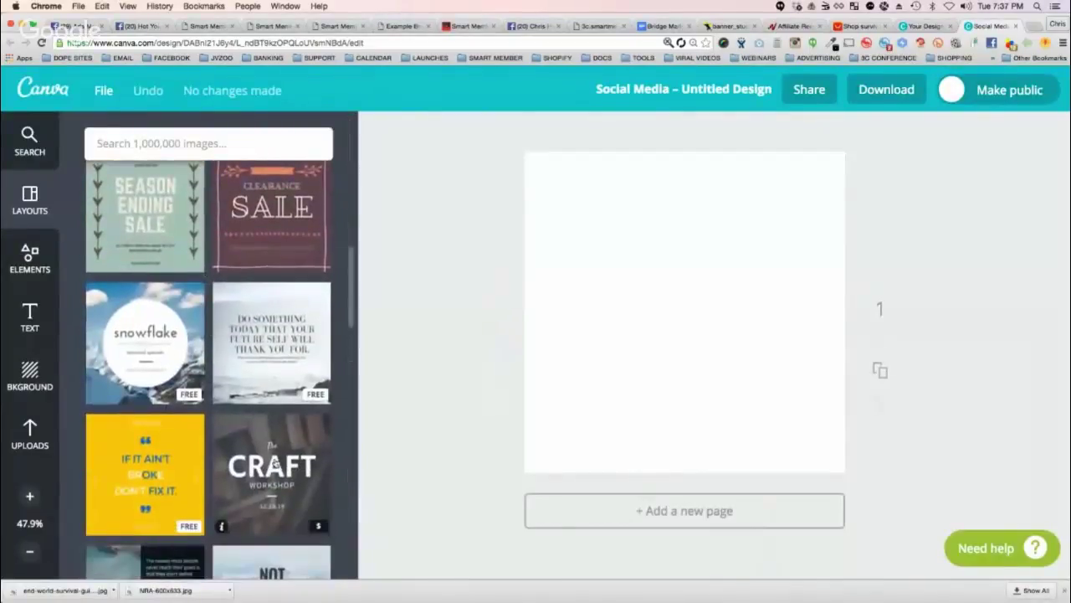
{"action": "left_click", "coordinate": [272, 465]}
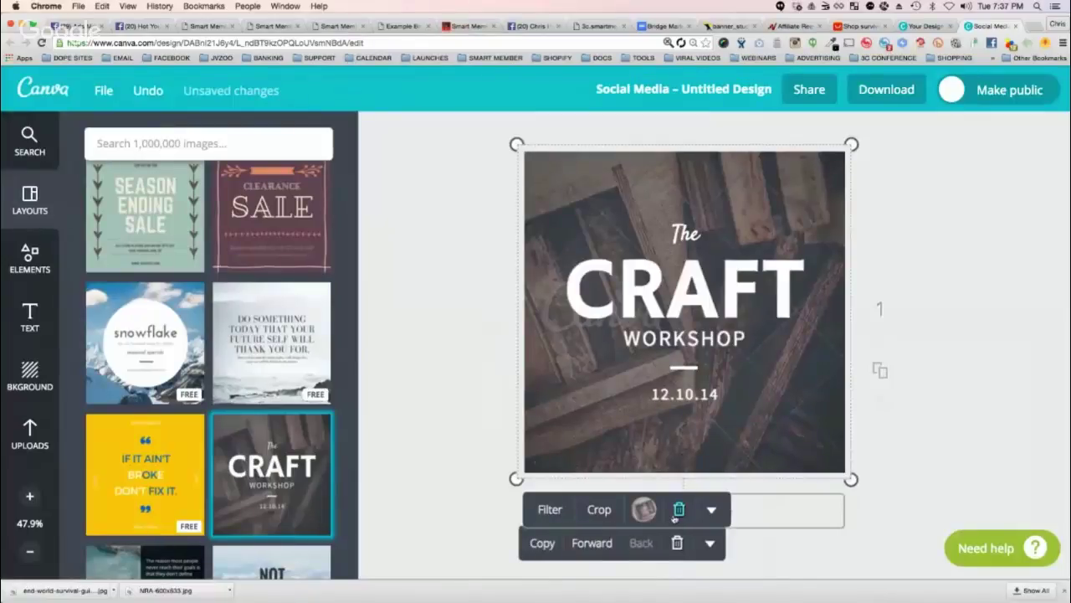
Delete the wooden background photo and upload the zombie photo from the computer
{"action": "left_click", "coordinate": [680, 509]}
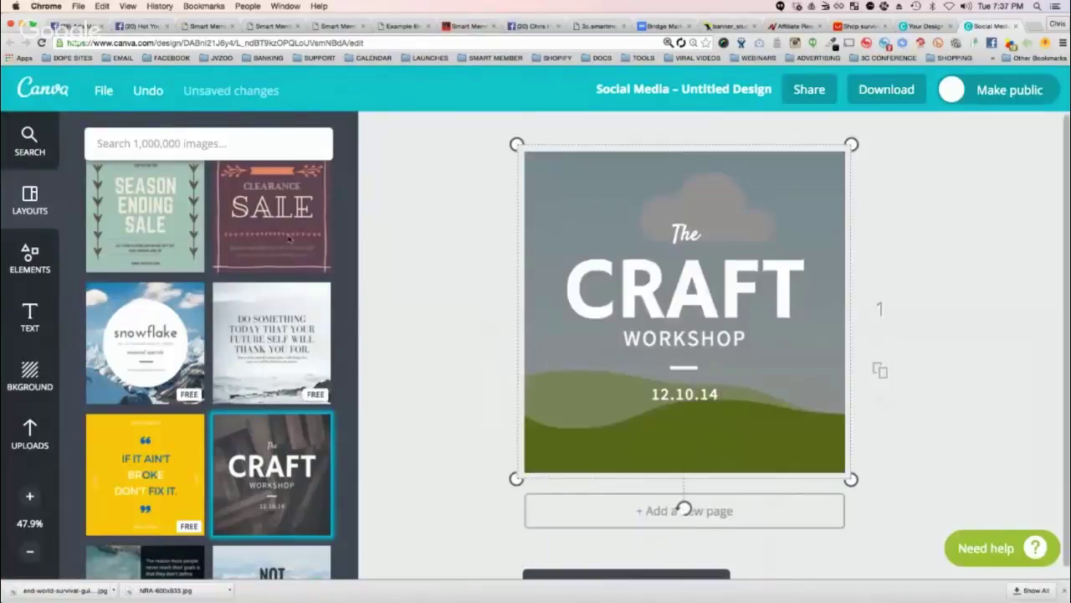
{"action": "left_click", "coordinate": [30, 375]}
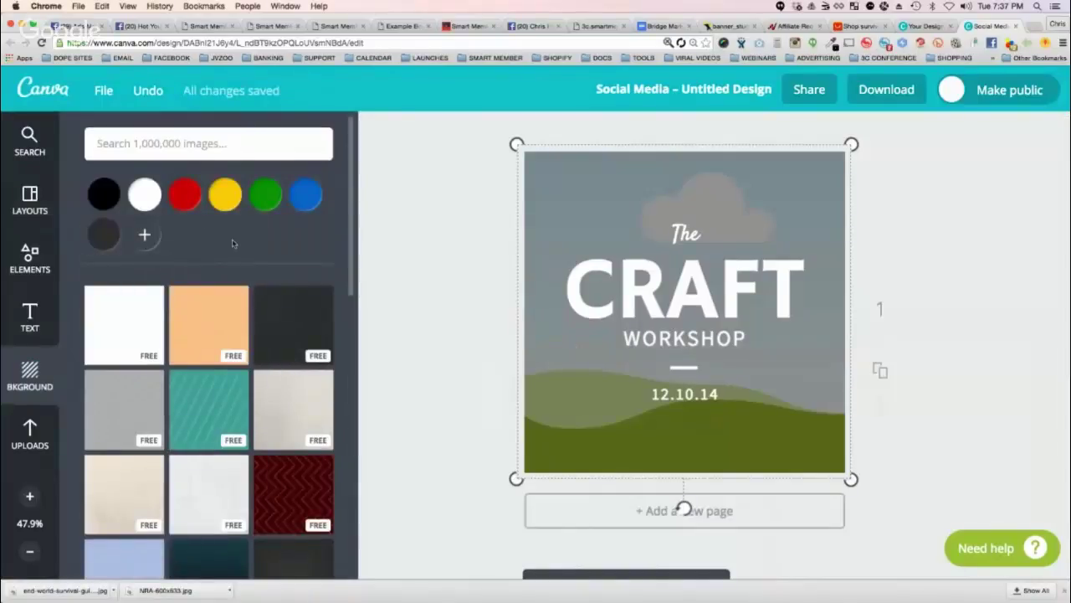
{"action": "scroll", "coordinate": [234, 243], "scroll_direction": "down", "scroll_amount": 5}
{"action": "scroll", "coordinate": [233, 243], "scroll_direction": "up", "scroll_amount": 5}
{"action": "scroll", "coordinate": [209, 335], "scroll_direction": "down", "scroll_amount": 1}
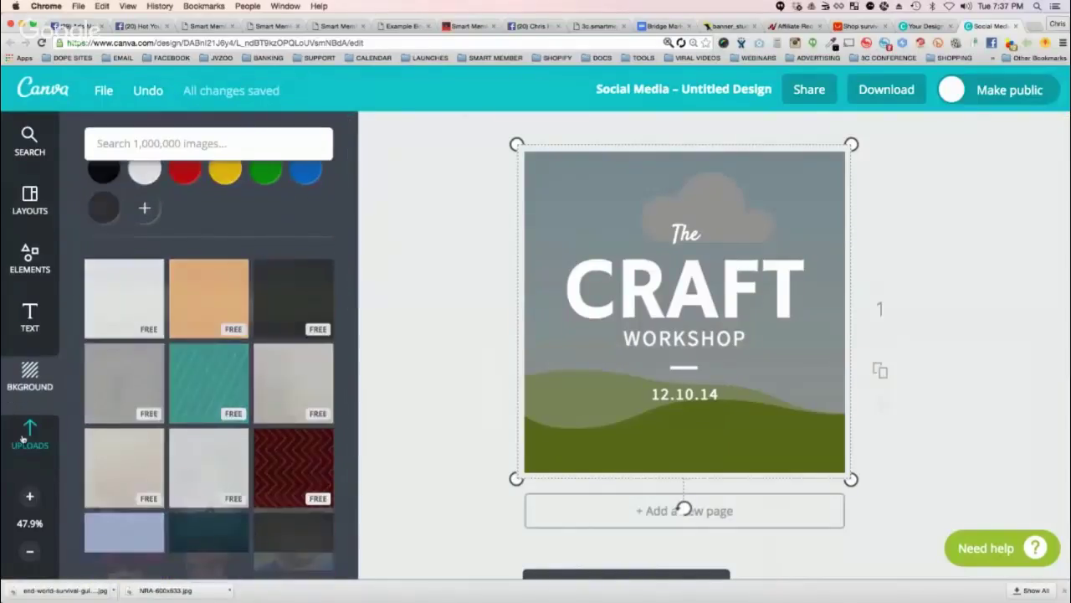
{"action": "left_click", "coordinate": [28, 436]}
{"action": "left_click", "coordinate": [214, 192]}
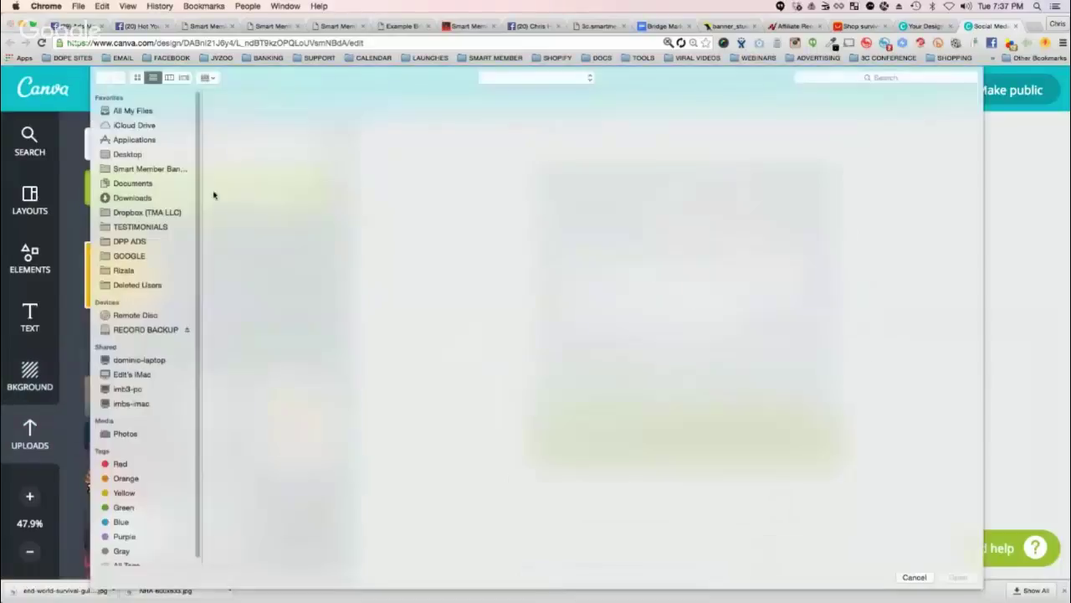
{"action": "left_click", "coordinate": [276, 110]}
{"action": "double_click", "coordinate": [276, 110]}
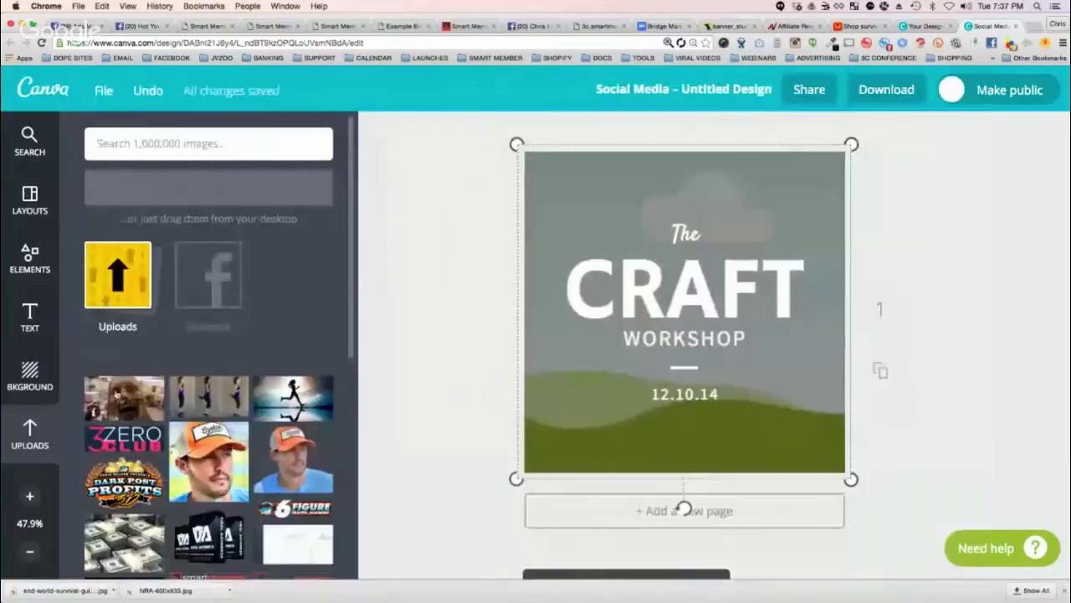
Drag the uploaded zombie photo onto the page as its full background
{"action": "left_click", "coordinate": [117, 395]}
{"action": "left_click_drag", "start_coordinate": [643, 287], "coordinate": [536, 251]}
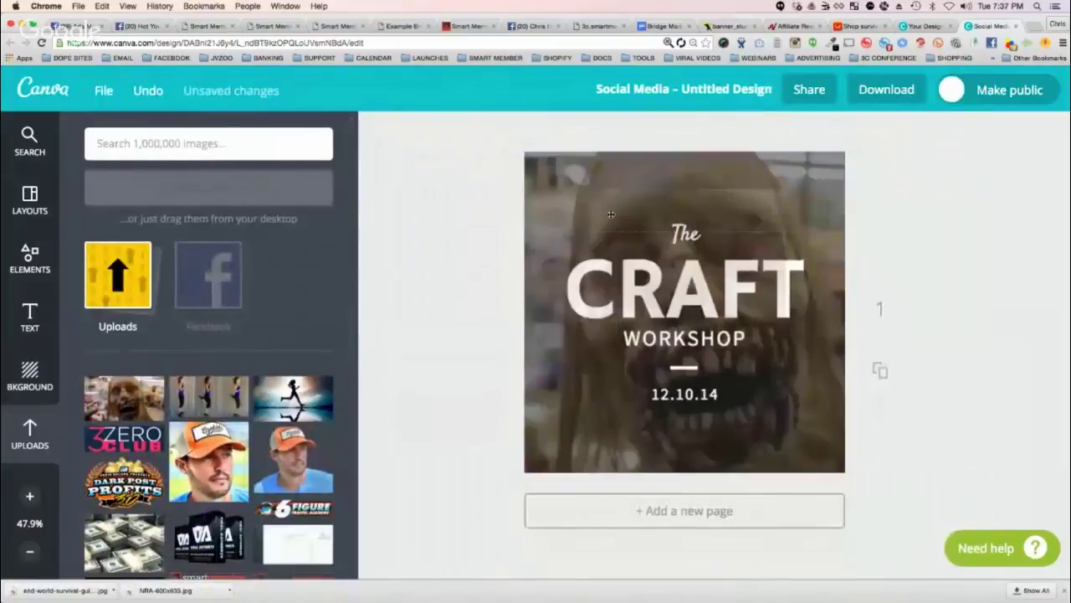
{"action": "left_click", "coordinate": [484, 245]}
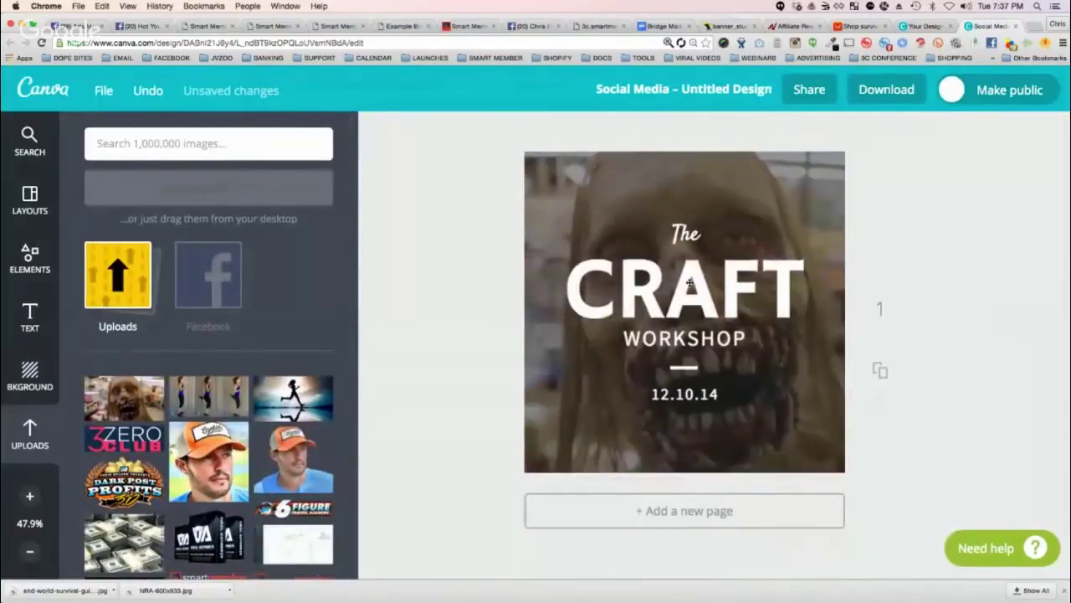
Change the headline to END OF WORLD at size 140 and move WORKSHOP below the date
{"action": "left_click", "coordinate": [689, 285]}
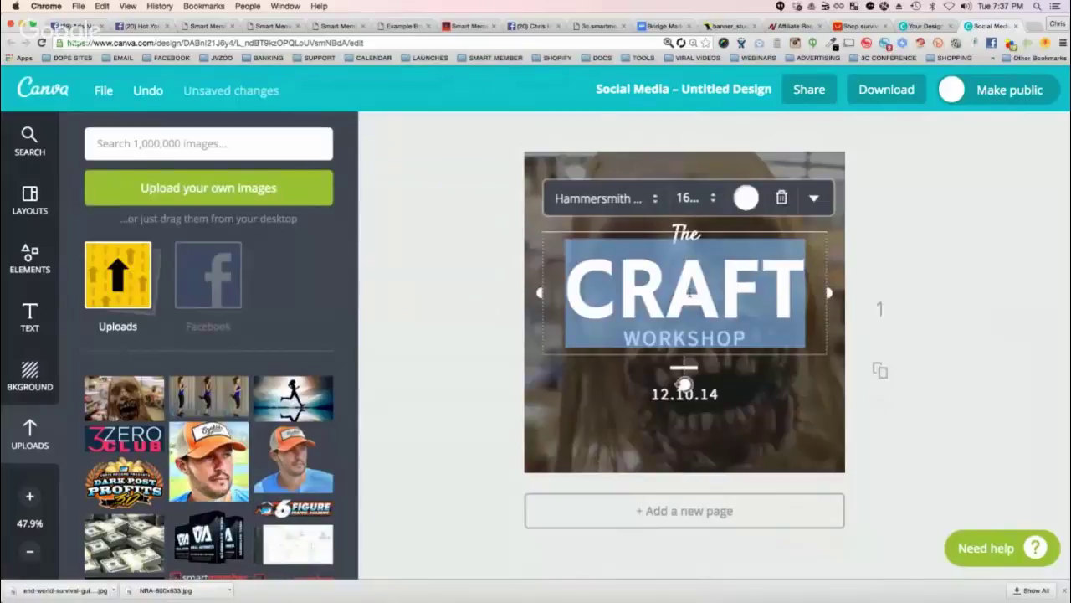
{"action": "type", "text": "END OF "}
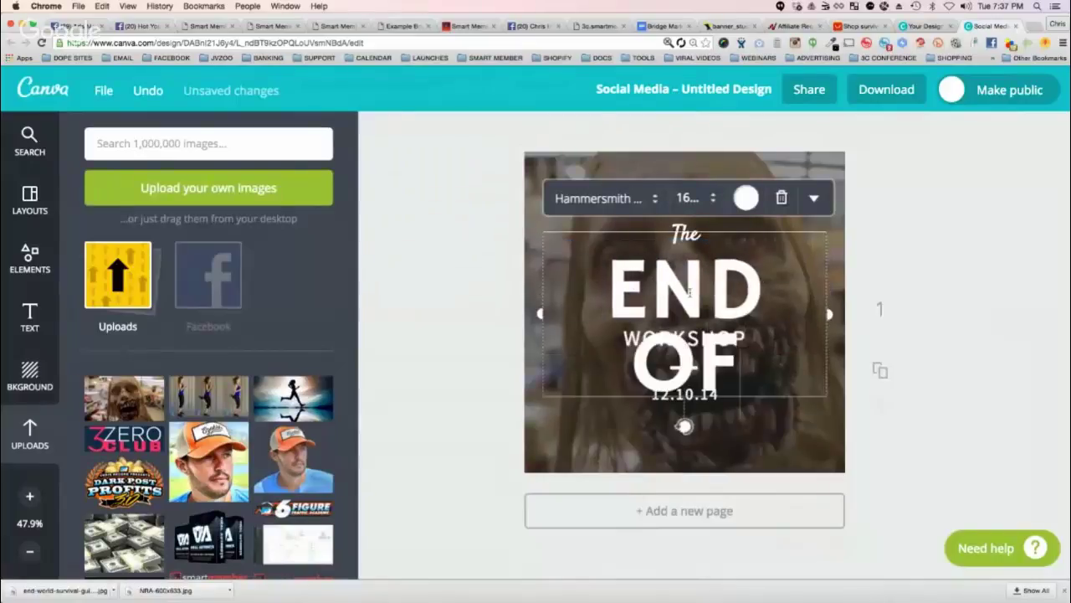
{"action": "type", "text": "WORK"}
{"action": "type", "text": "LD"}
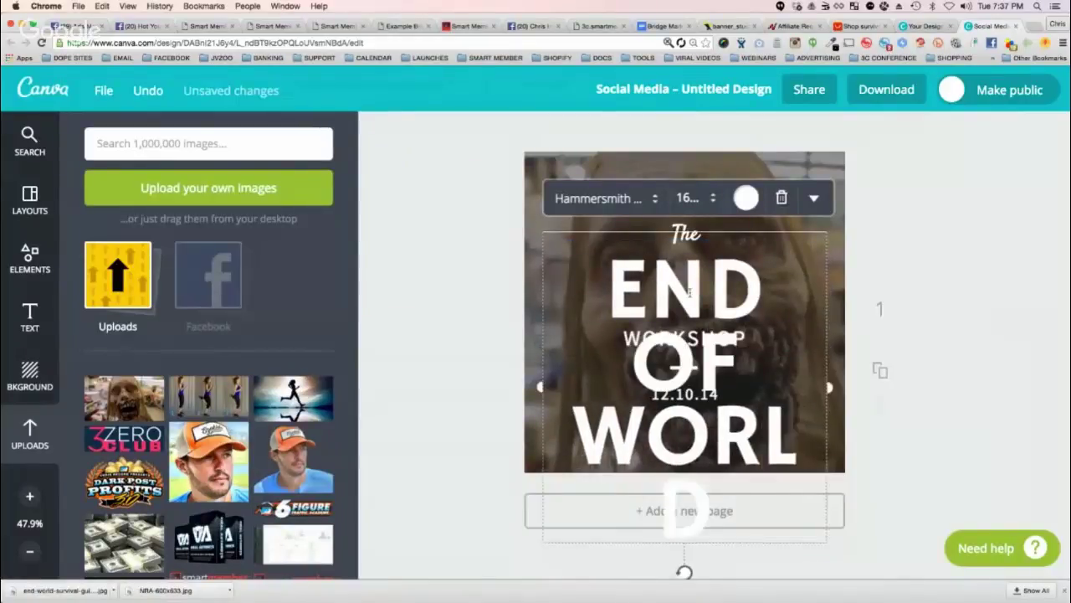
{"action": "left_click", "coordinate": [688, 198]}
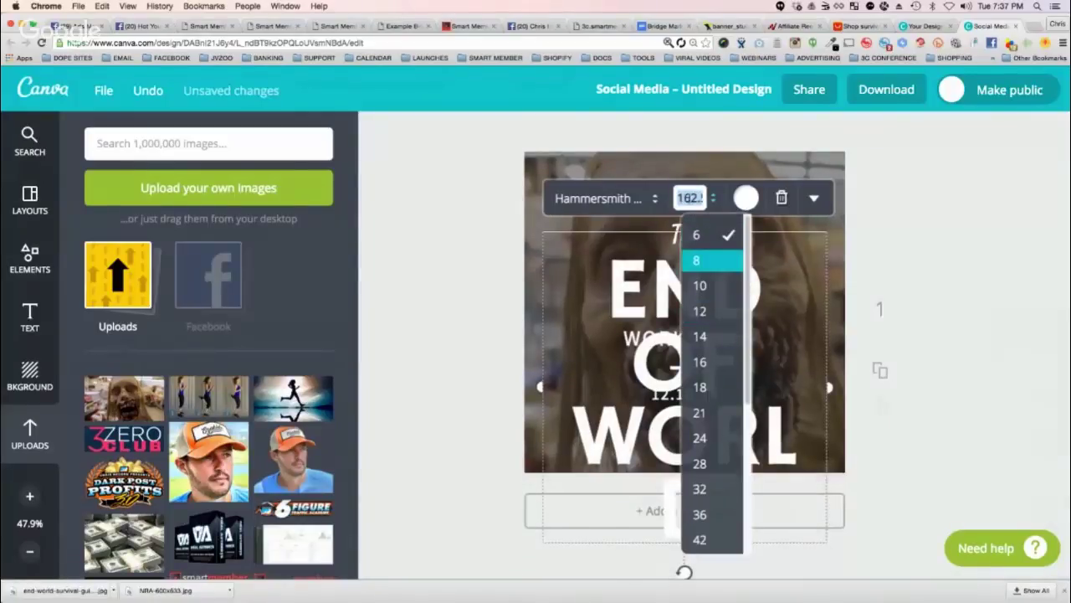
{"action": "key", "text": "Return"}
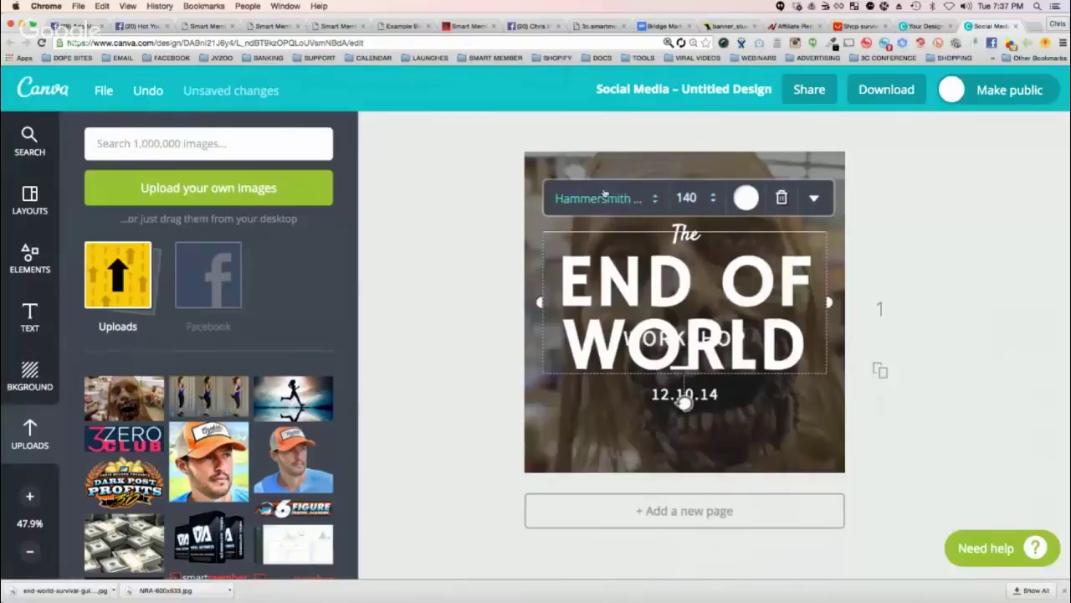
{"action": "left_click", "coordinate": [488, 237]}
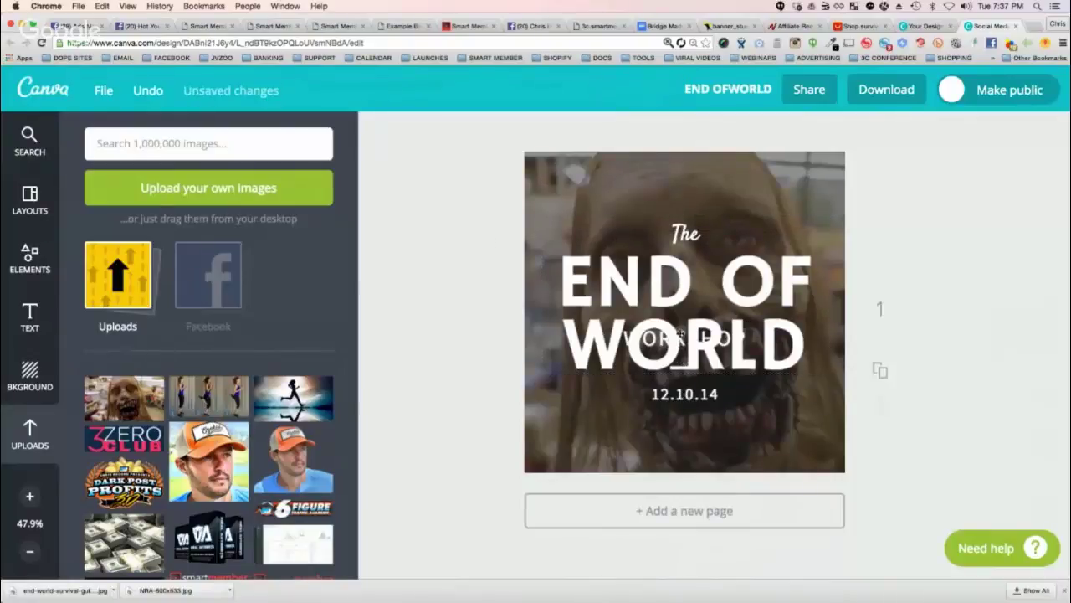
{"action": "left_click_drag", "start_coordinate": [682, 337], "coordinate": [684, 425]}
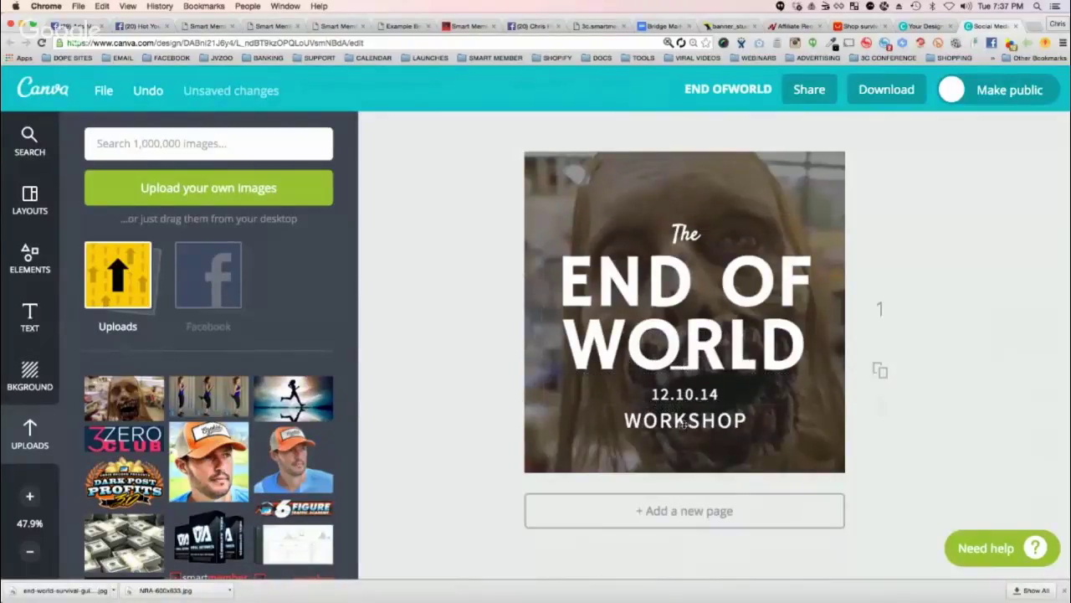
Replace the WORKSHOP text with SURVIVAL REVIEWS
{"action": "double_click", "coordinate": [684, 423]}
{"action": "type", "text": "S"}
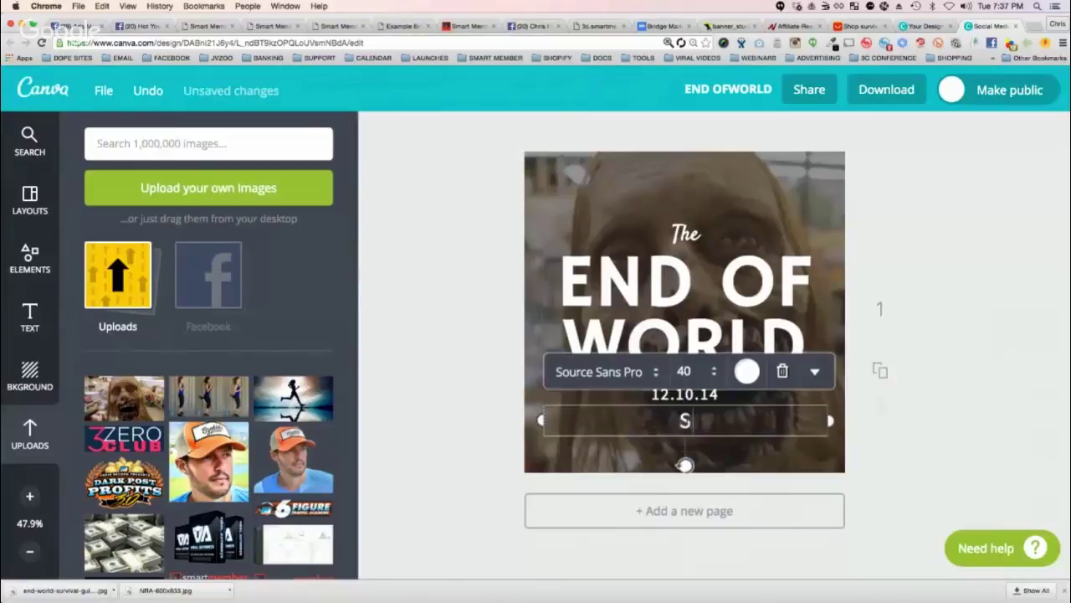
{"action": "type", "text": "URVIAL R"}
{"action": "key", "text": "BackSpace"}
{"action": "key", "text": "BackSpace"}
{"action": "key", "text": "BackSpace"}
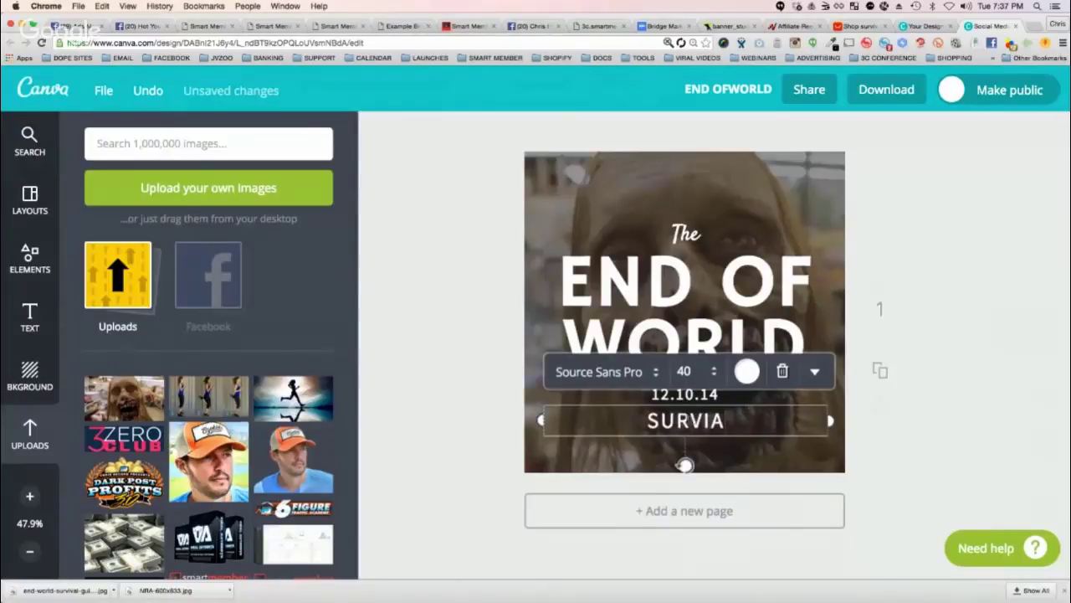
{"action": "key", "text": "BackSpace"}
{"action": "key", "text": "BackSpace"}
{"action": "type", "text": "IVAL RE"}
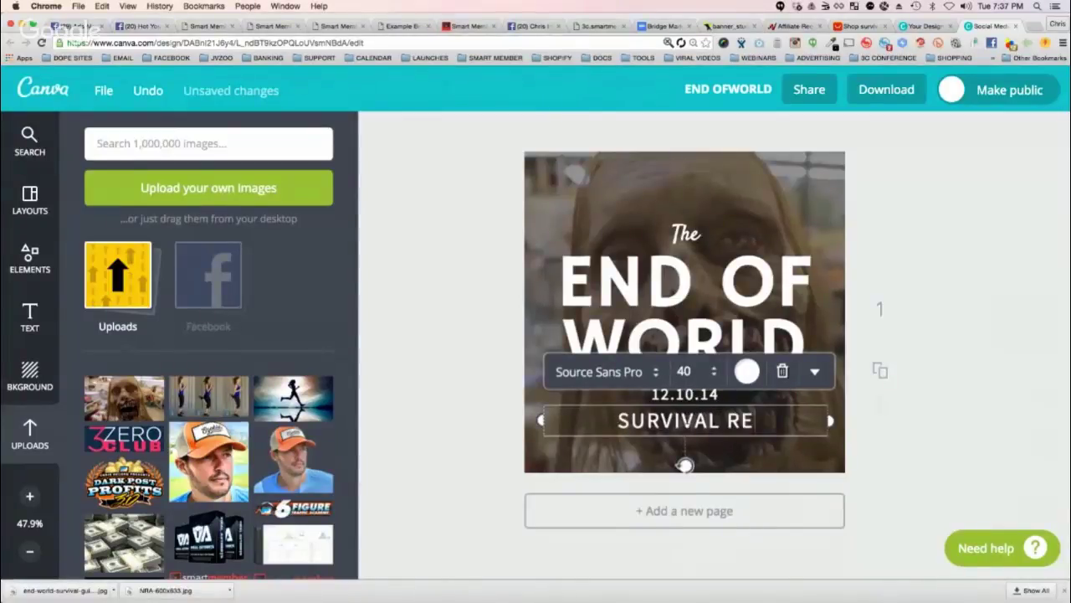
{"action": "type", "text": "VIEWS"}
{"action": "left_click", "coordinate": [482, 376]}
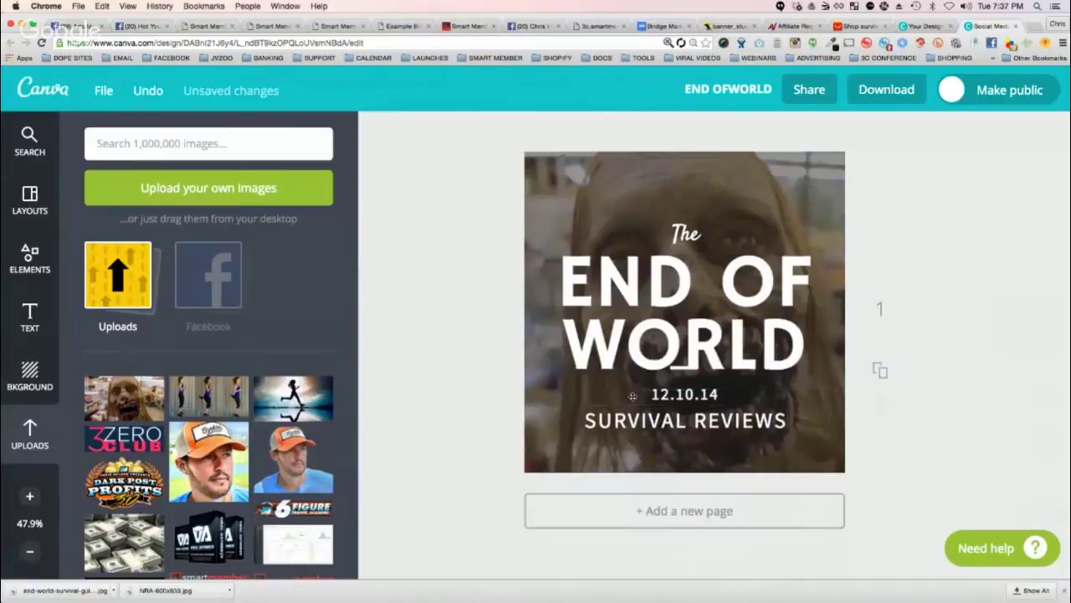
Delete the 12.10.14 date and nudge SURVIVAL REVIEWS slightly upward
{"action": "left_click", "coordinate": [666, 397]}
{"action": "left_click", "coordinate": [778, 348]}
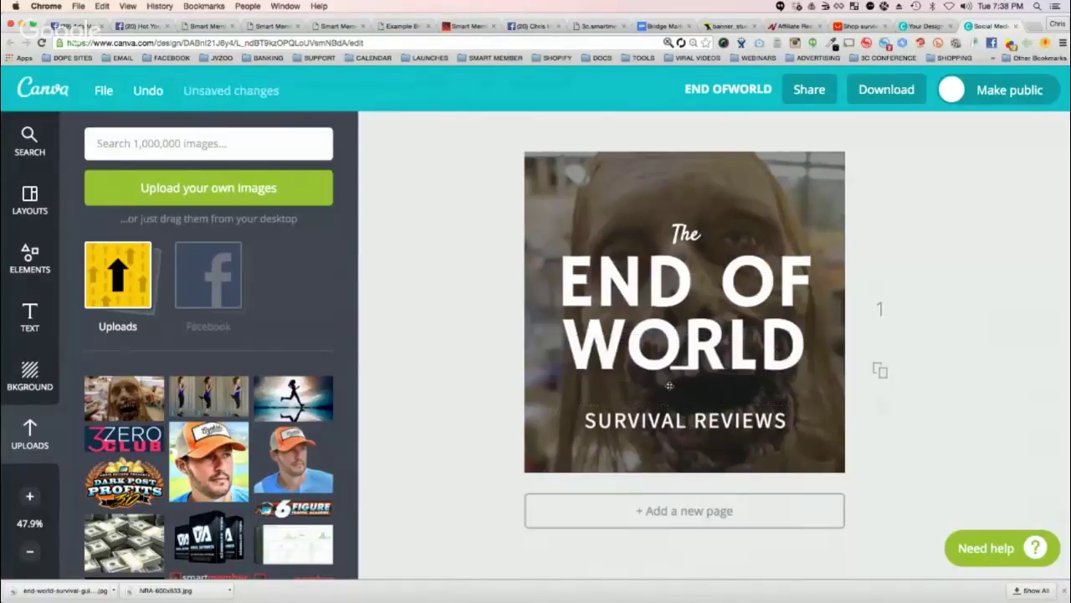
{"action": "left_click_drag", "start_coordinate": [673, 421], "coordinate": [674, 414]}
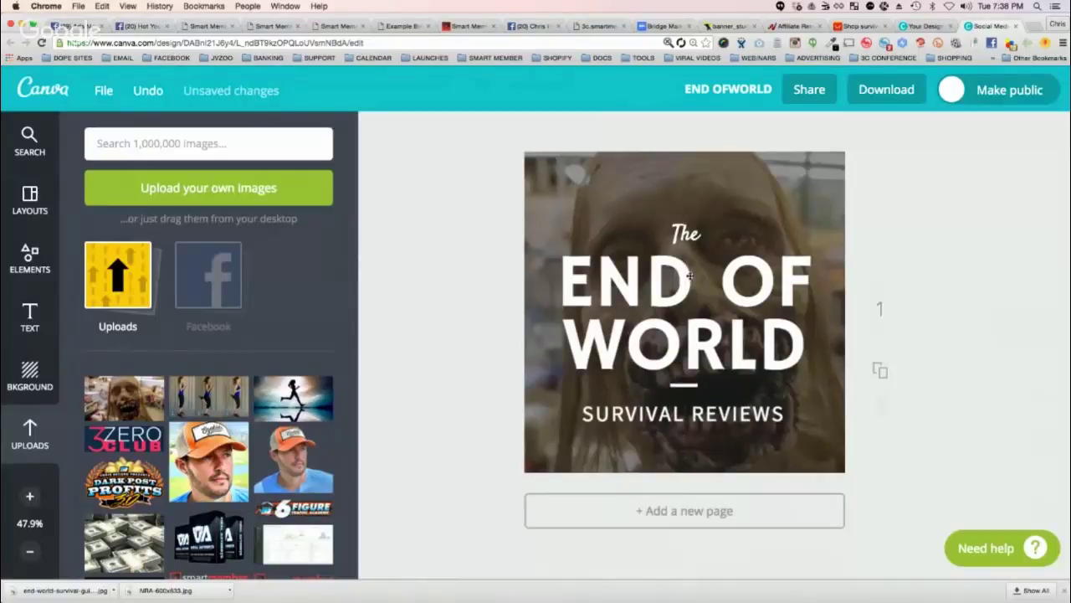
Enlarge the script word 'The' to size 100 and raise it and END OF WORLD
{"action": "left_click", "coordinate": [685, 237]}
{"action": "left_click", "coordinate": [691, 186]}
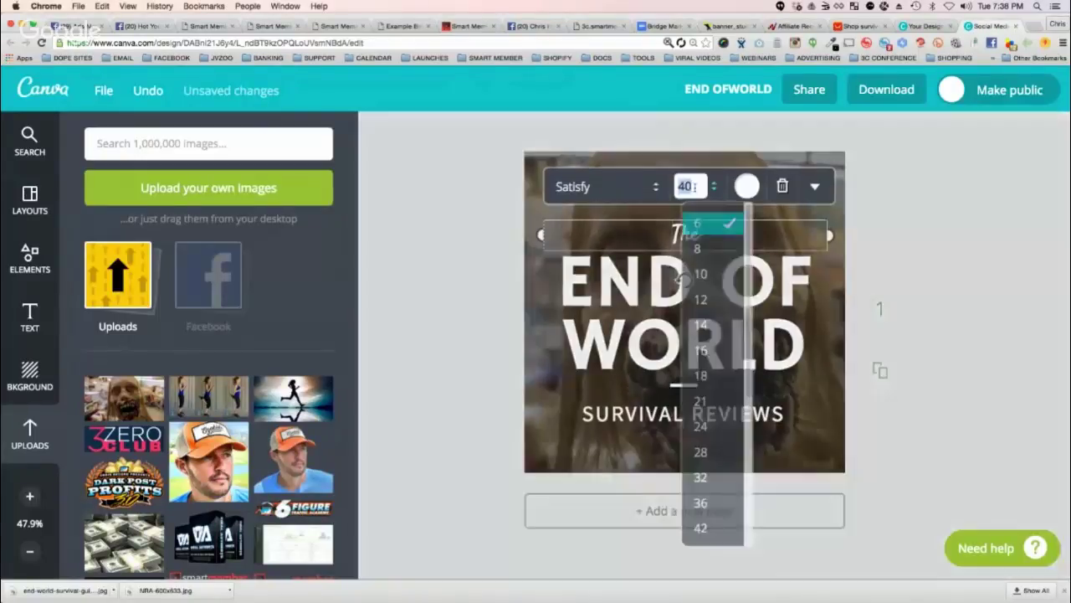
{"action": "type", "text": "100"}
{"action": "key", "text": "Return"}
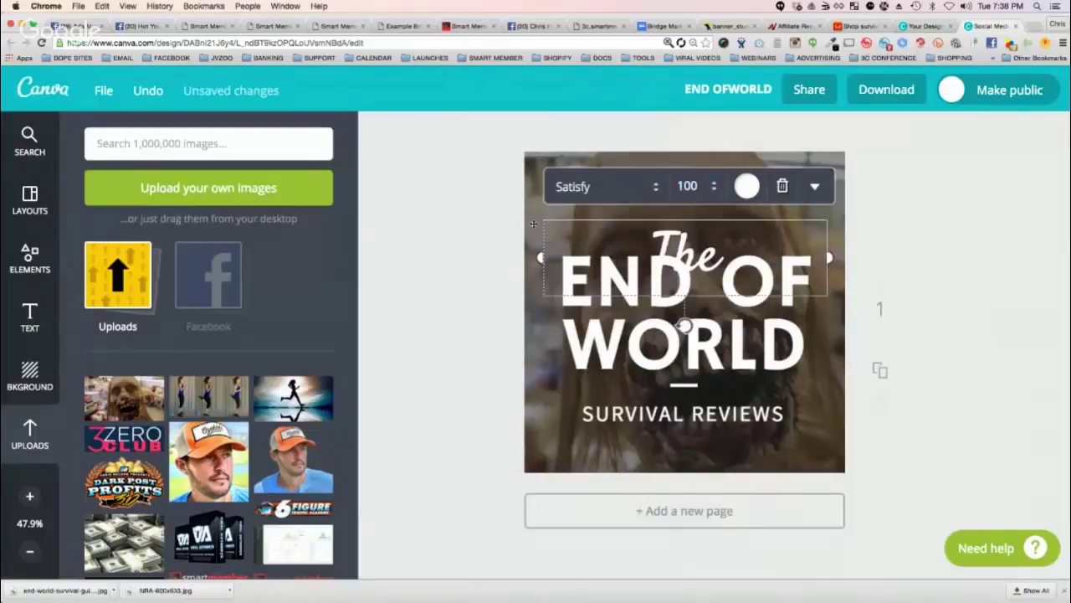
{"action": "left_click", "coordinate": [758, 225]}
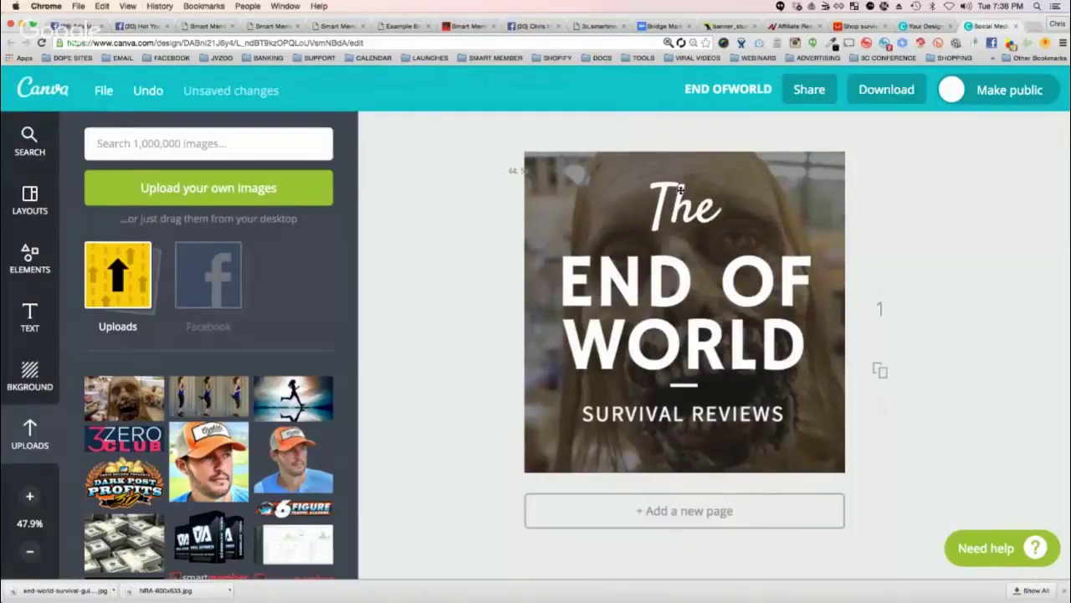
{"action": "left_click_drag", "start_coordinate": [684, 237], "coordinate": [684, 195]}
{"action": "left_click_drag", "start_coordinate": [679, 270], "coordinate": [680, 262]}
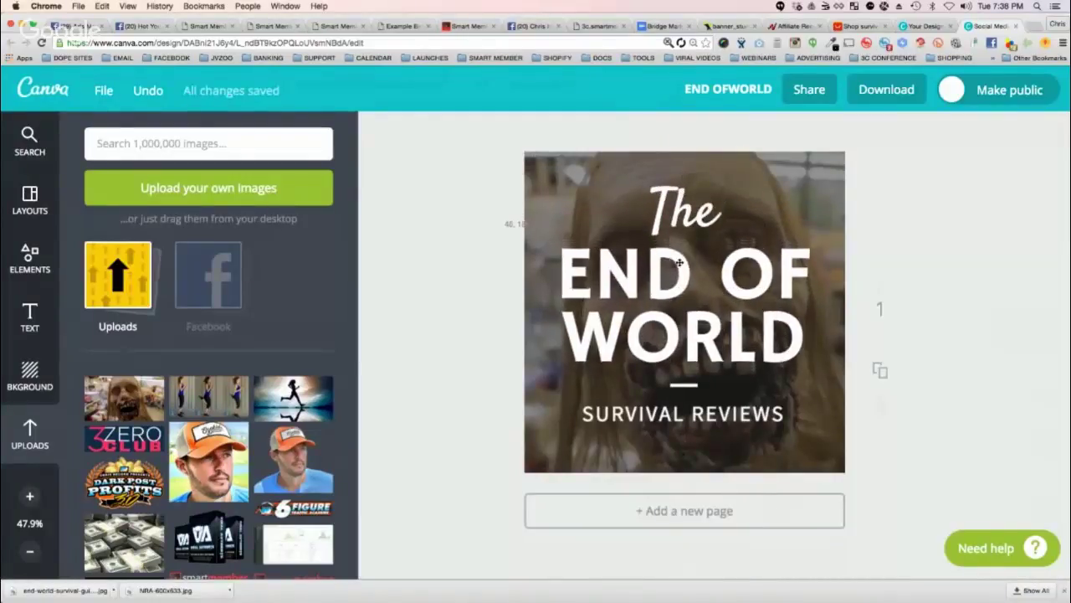
Download the design as high-quality PNG 'END OFWORLD.png' and go to the BridgePage Editor
{"action": "left_click", "coordinate": [887, 89]}
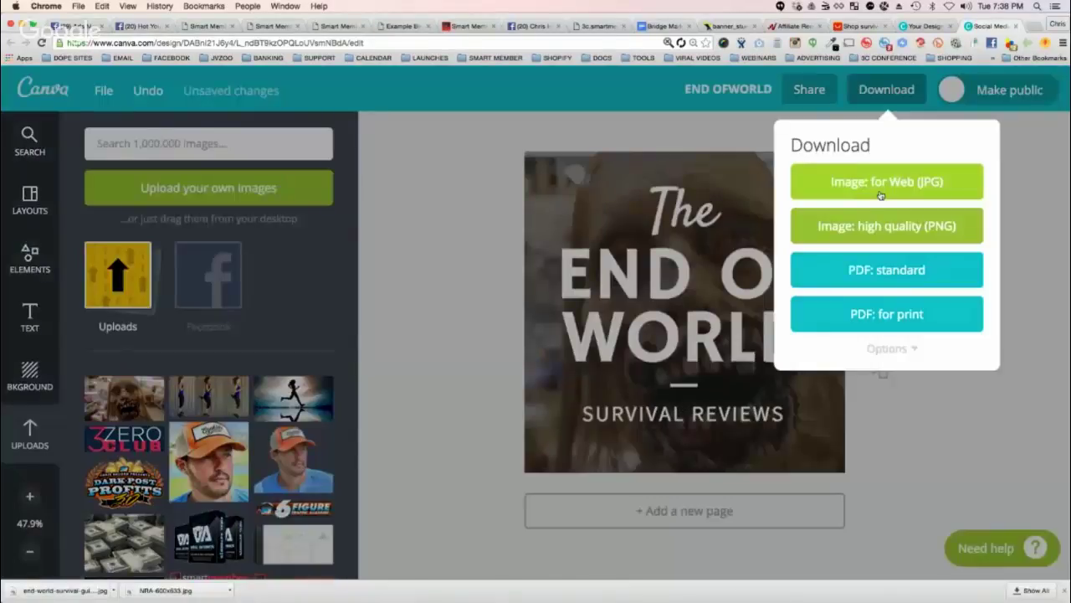
{"action": "left_click", "coordinate": [880, 195]}
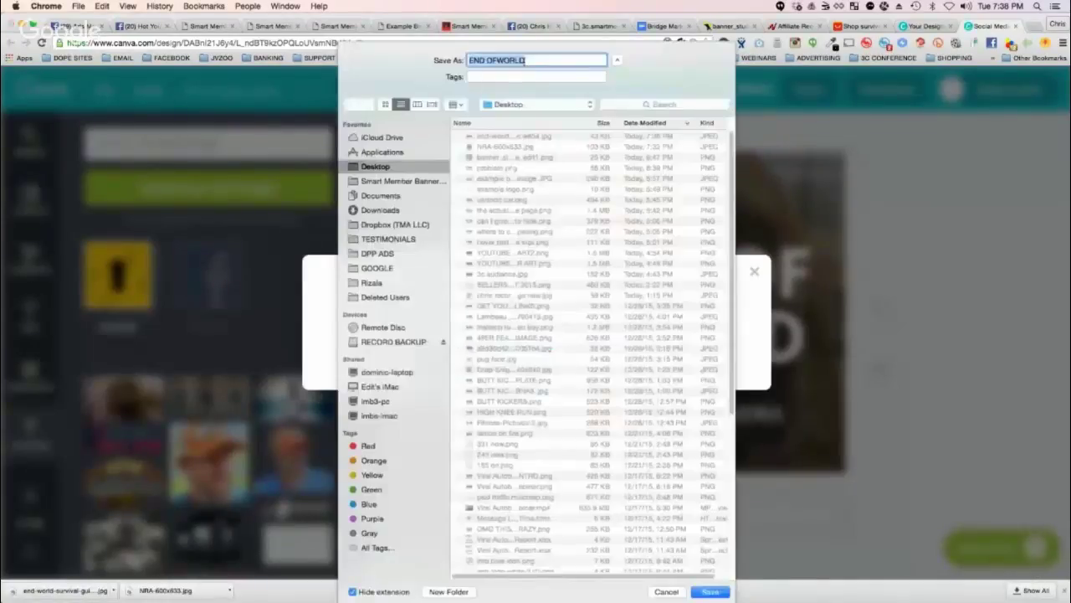
{"action": "key", "text": "Return"}
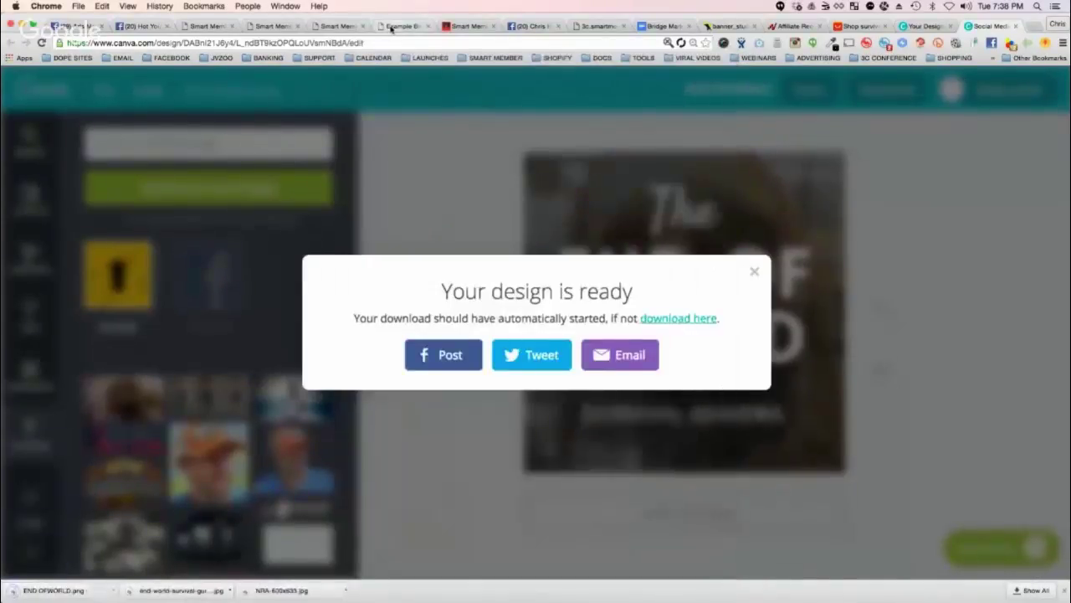
{"action": "left_click", "coordinate": [391, 26]}
{"action": "left_click", "coordinate": [341, 26]}
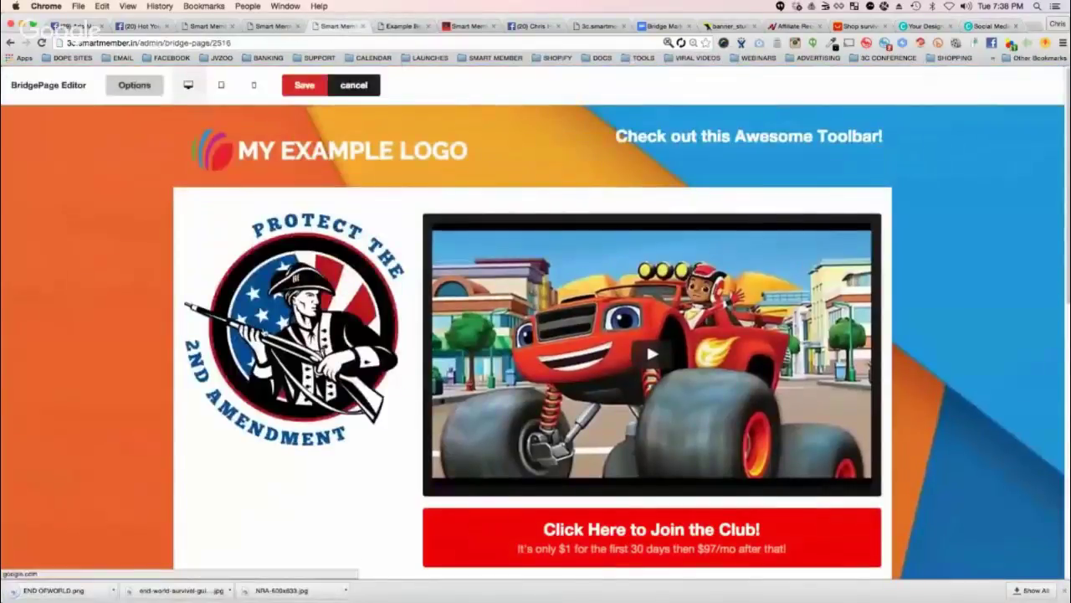
Upload END OFWORLD.png as the bridge page's advertisement image and close the Options sidebar
{"action": "left_click", "coordinate": [133, 84]}
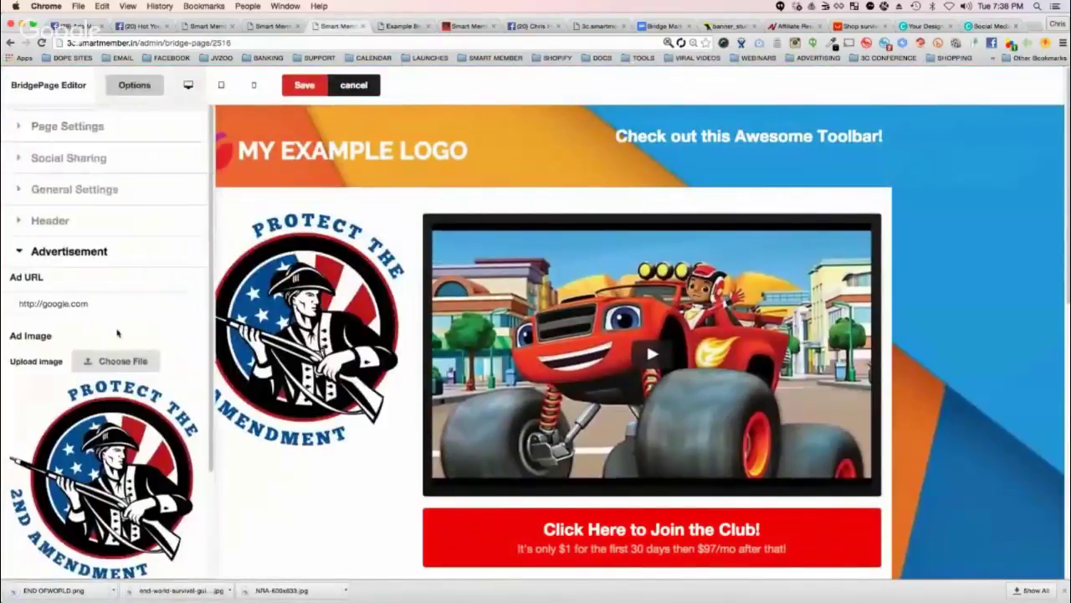
{"action": "left_click", "coordinate": [117, 361]}
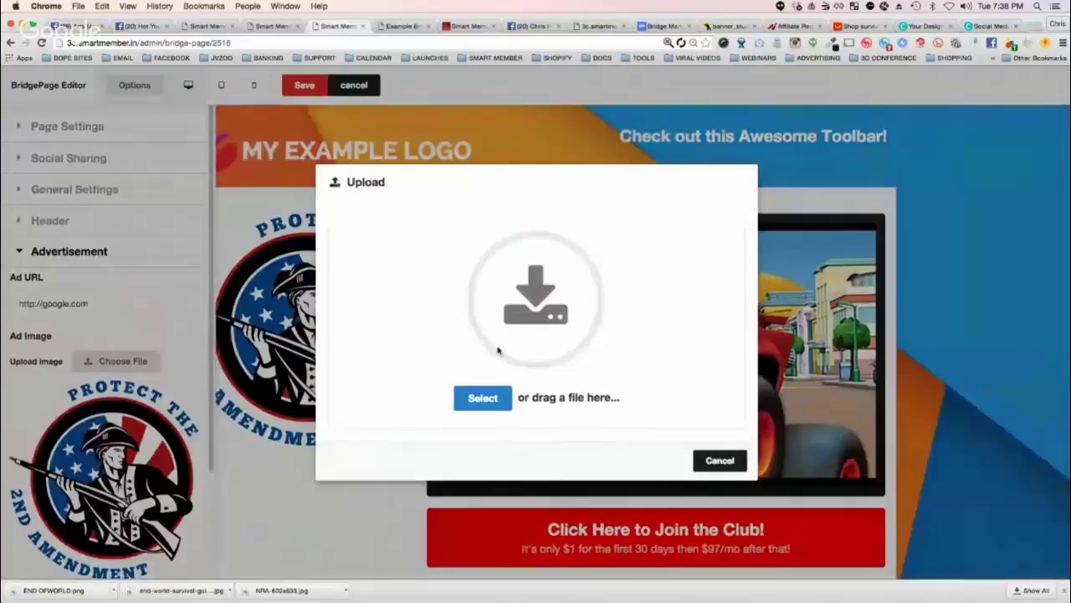
{"action": "left_click", "coordinate": [482, 397]}
{"action": "double_click", "coordinate": [761, 453]}
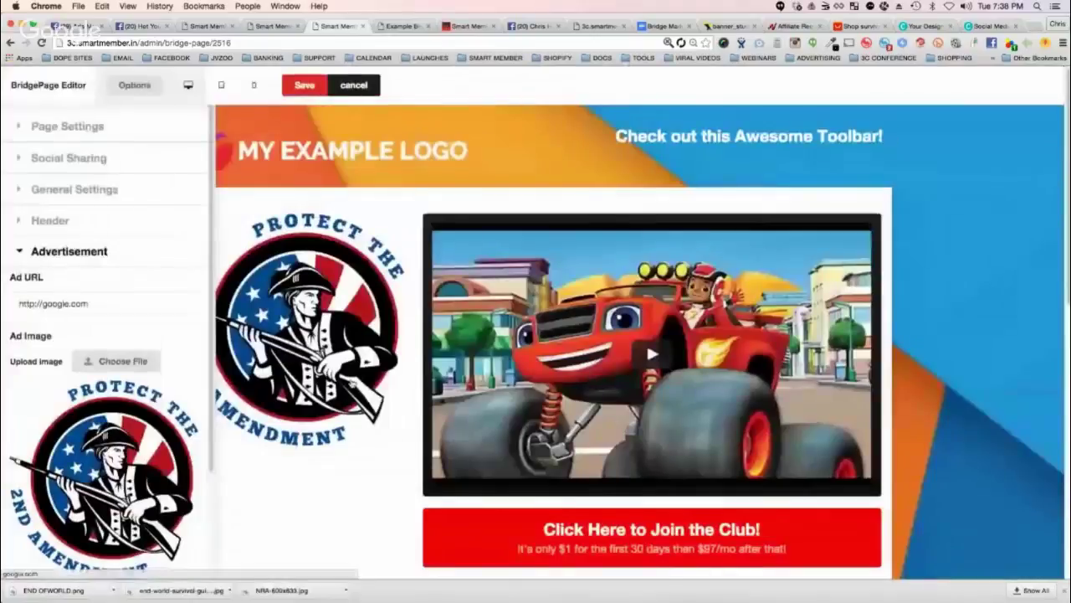
{"action": "left_click", "coordinate": [134, 85]}
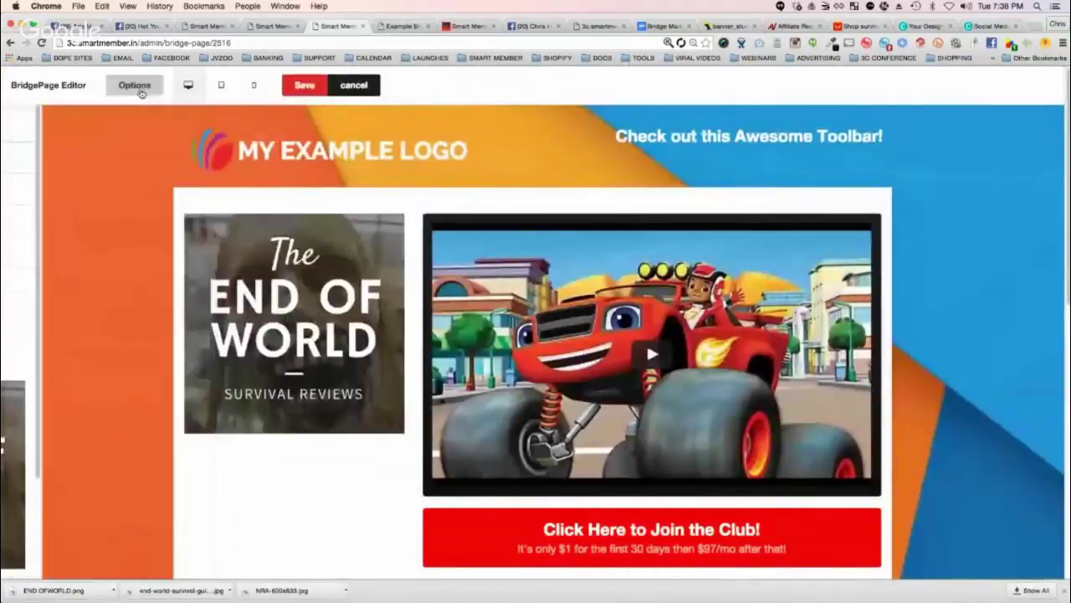